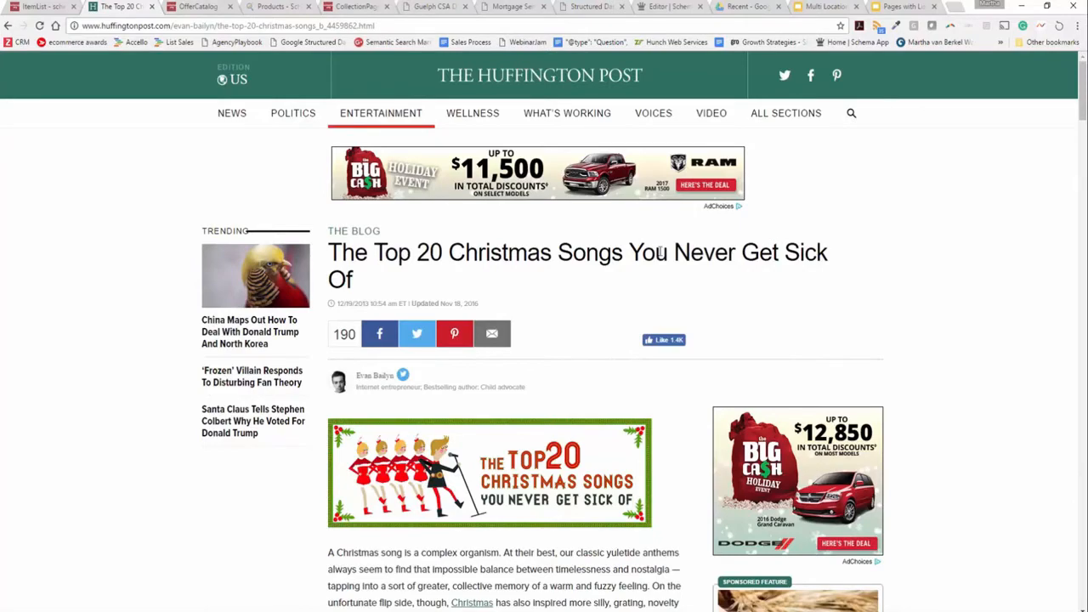
Skim the Huffington Post list of the top 20 Christmas songs and view schema.org's OfferCatalog definition
scroll(672, 253, down, 5)
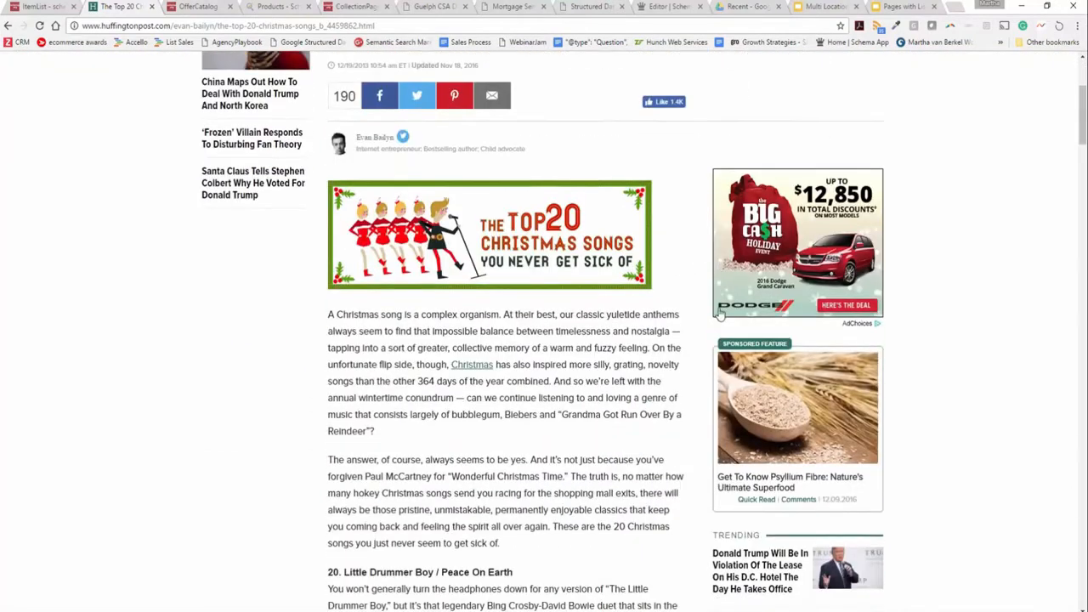
scroll(557, 434, down, 1)
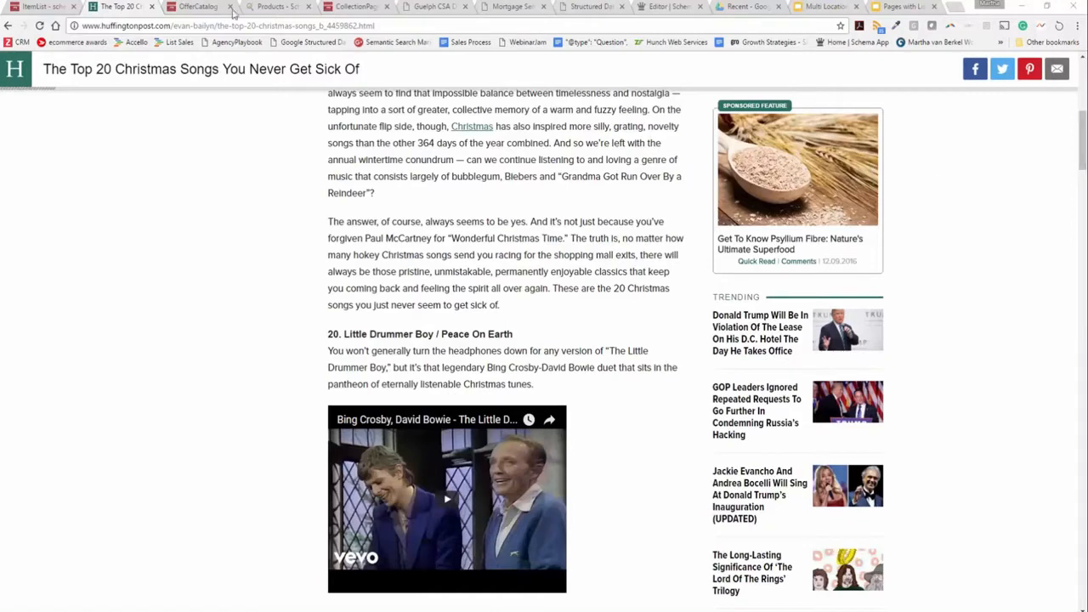
click(200, 8)
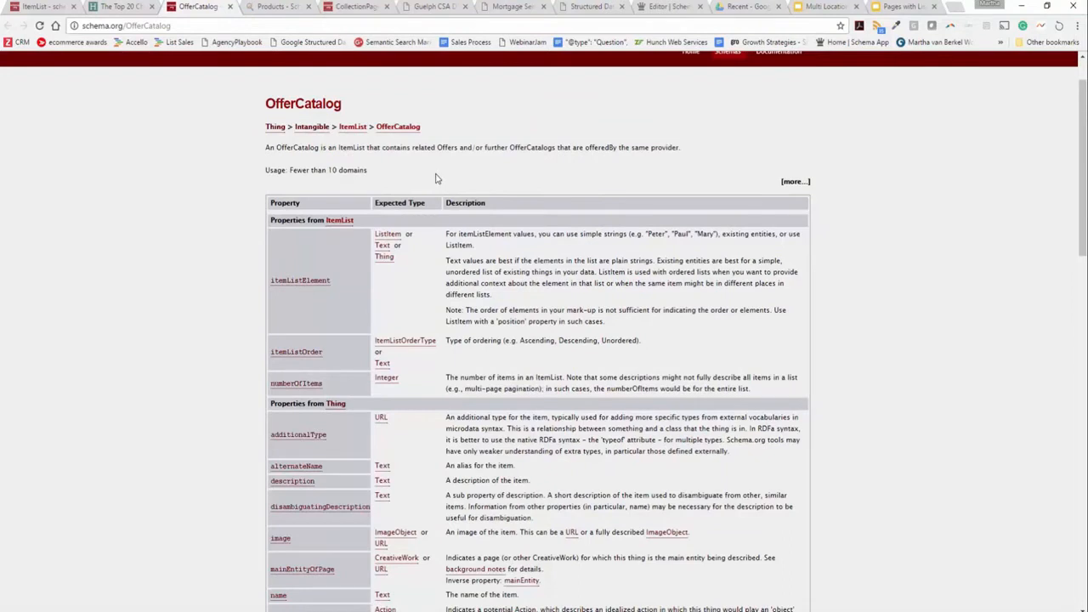
Look through the products listed on the Schema App website's Products page, from Schema App to Enterprise Solutions
click(283, 8)
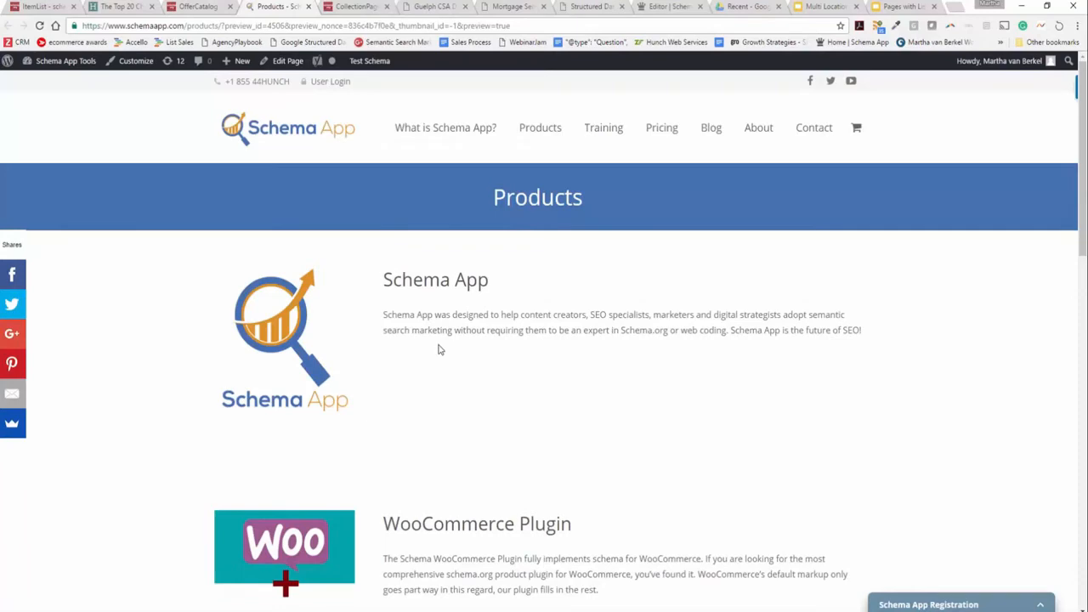
scroll(440, 350, down, 5)
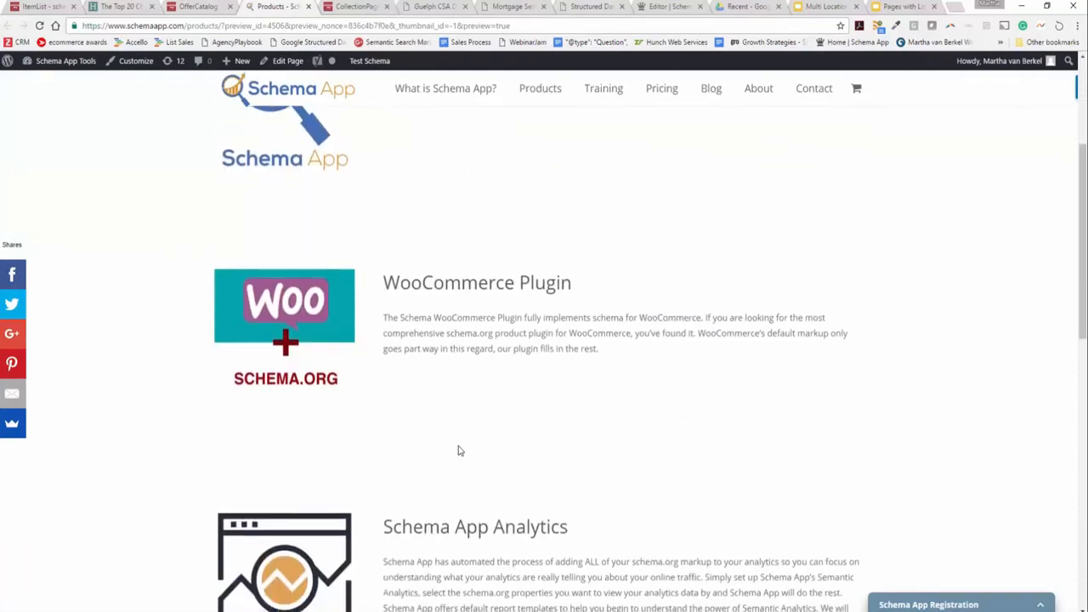
scroll(458, 451, down, 3)
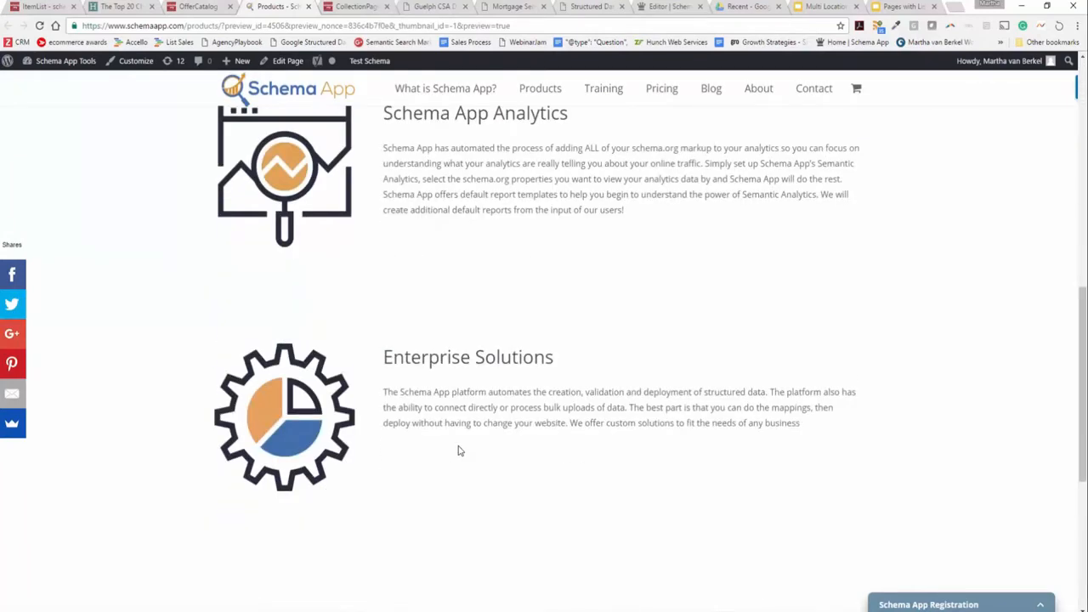
scroll(460, 451, up, 8)
Examine the WebPage and CreativeWork properties in schema.org's CollectionPage definition
click(367, 8)
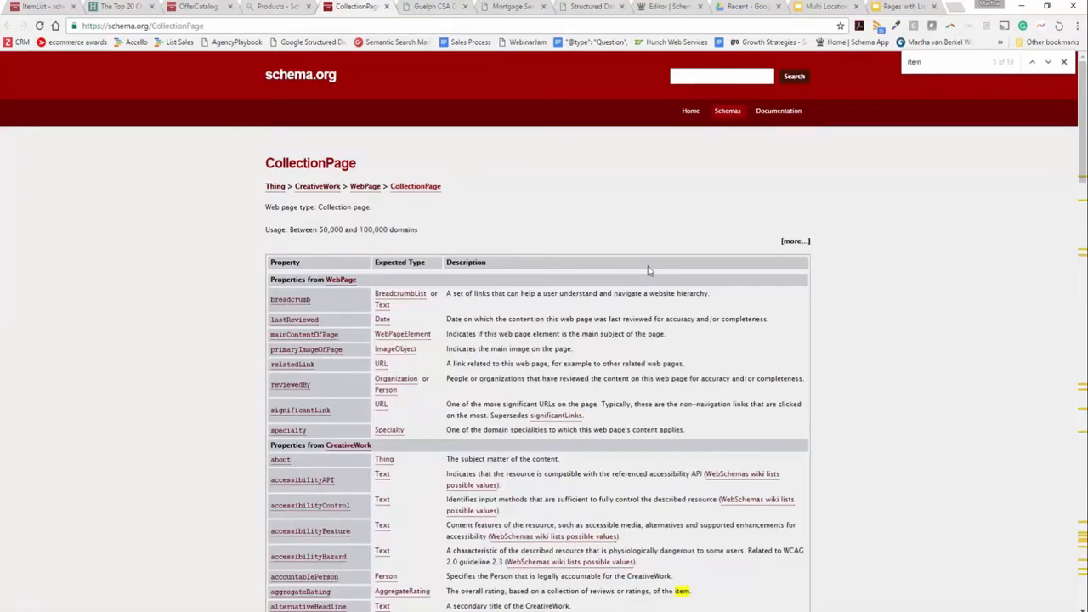
scroll(648, 270, down, 4)
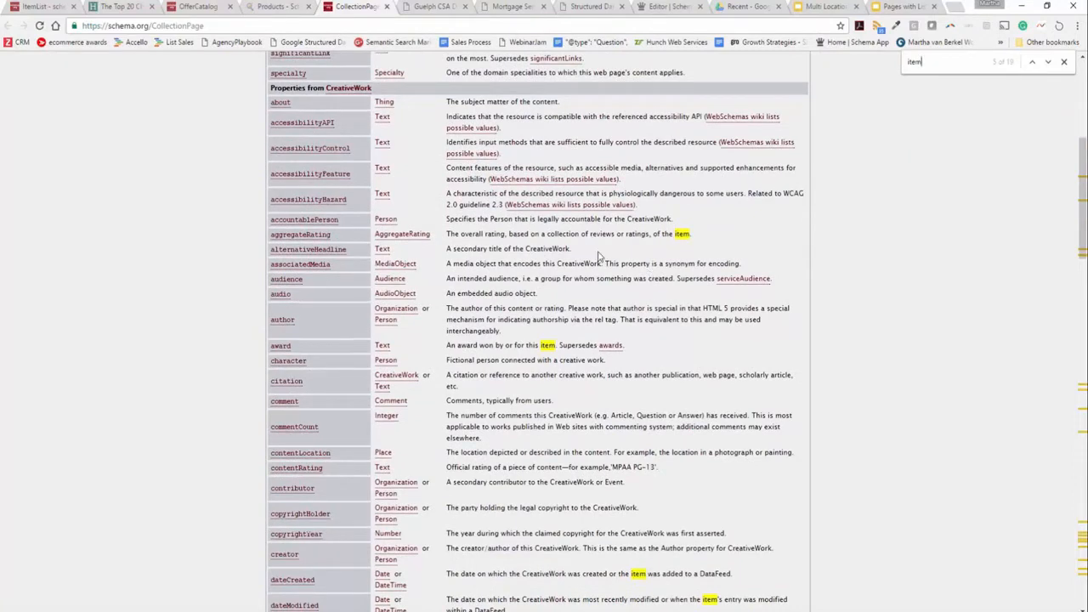
scroll(877, 352, up, 3)
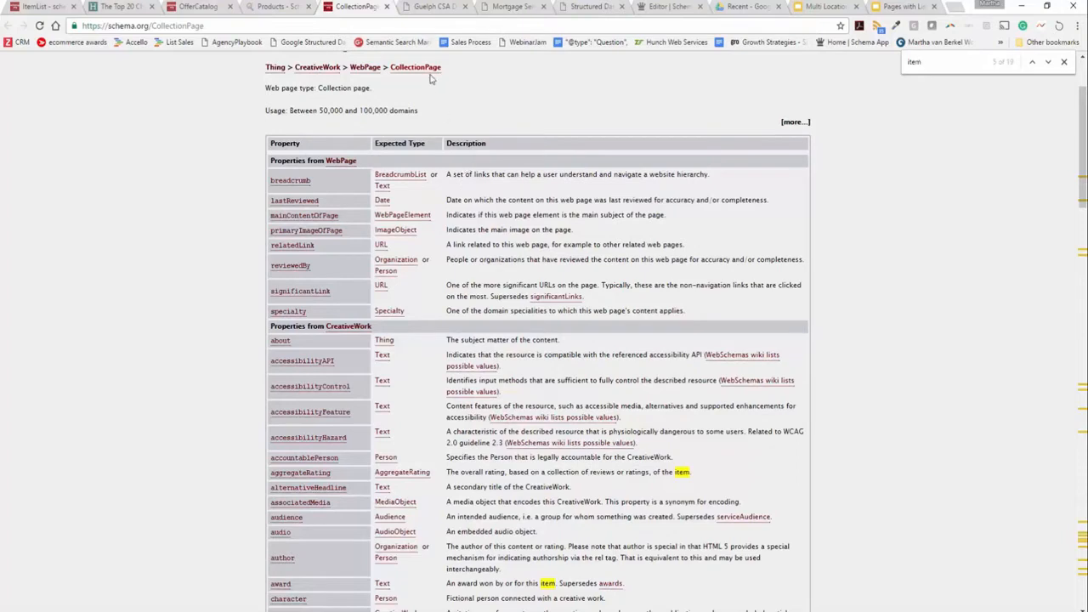
Examine the Guelph CSA Directory page and its farm listings as an example of a collection page
click(433, 7)
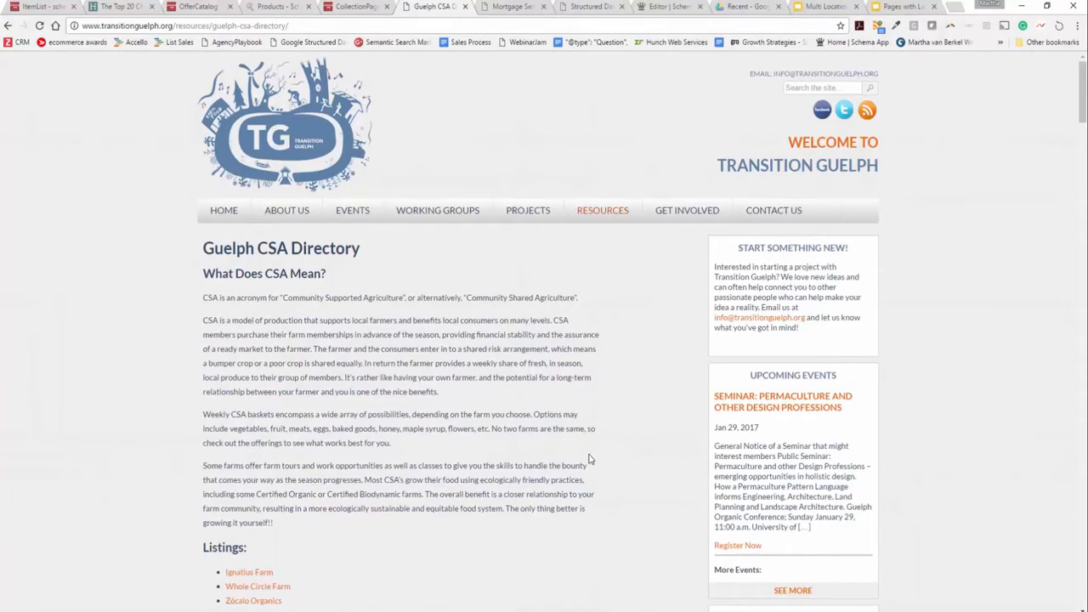
scroll(590, 459, down, 5)
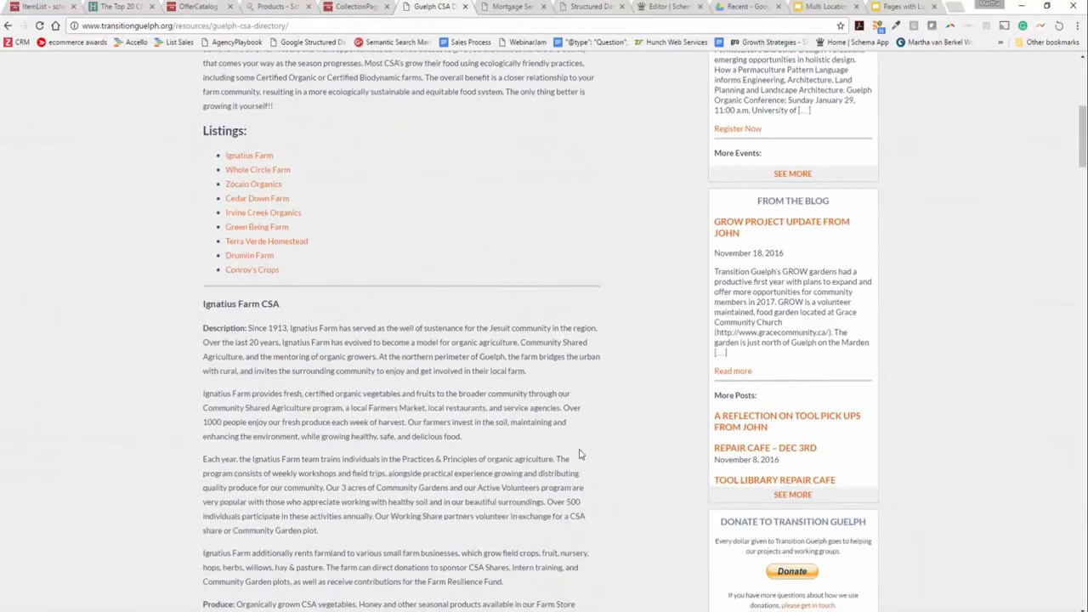
scroll(536, 377, up, 5)
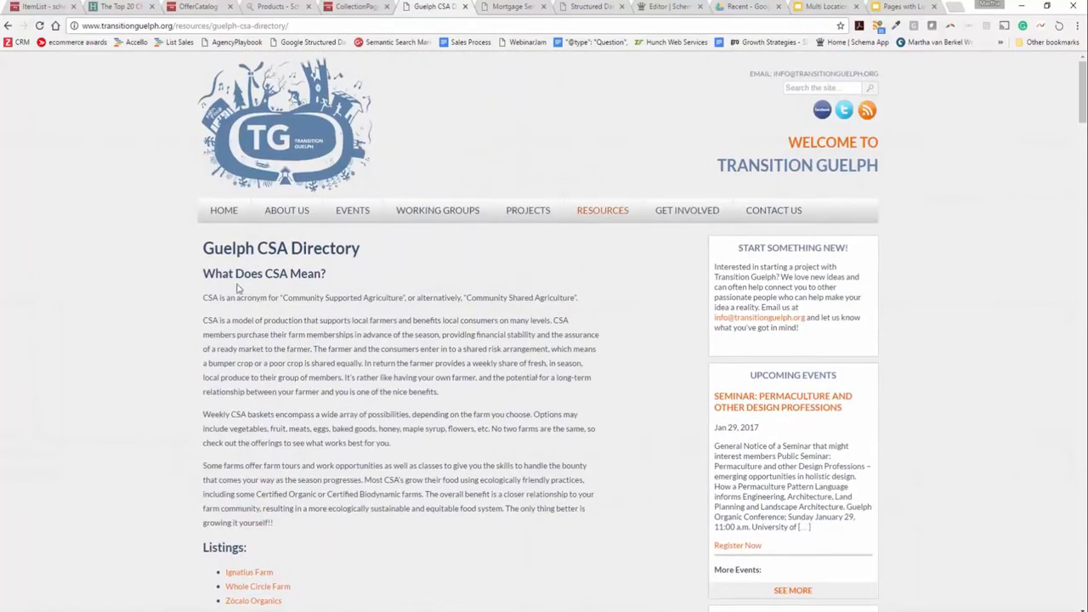
scroll(357, 332, down, 4)
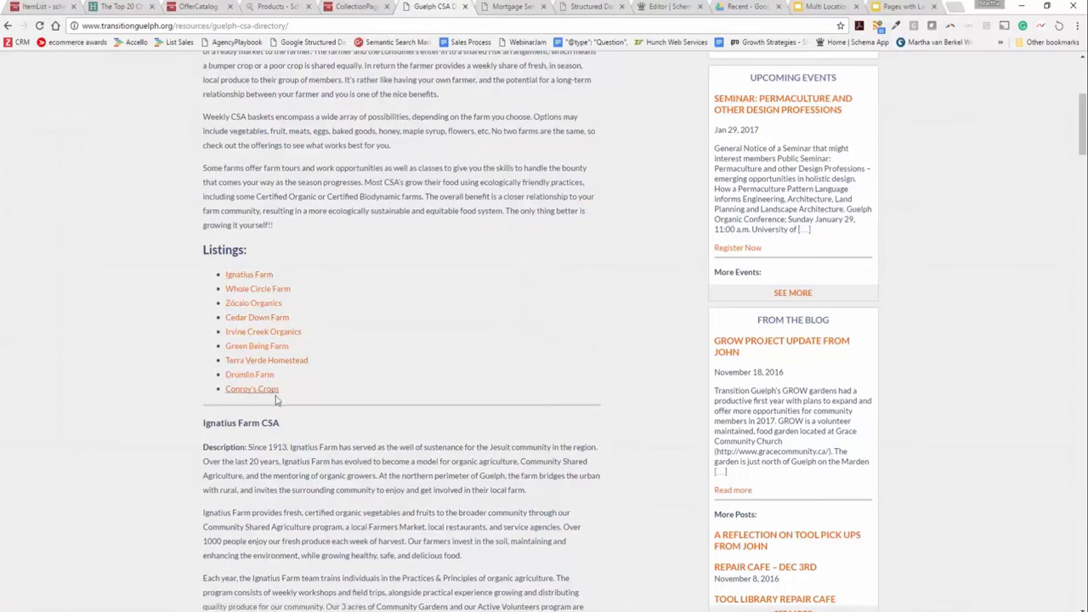
scroll(405, 374, up, 3)
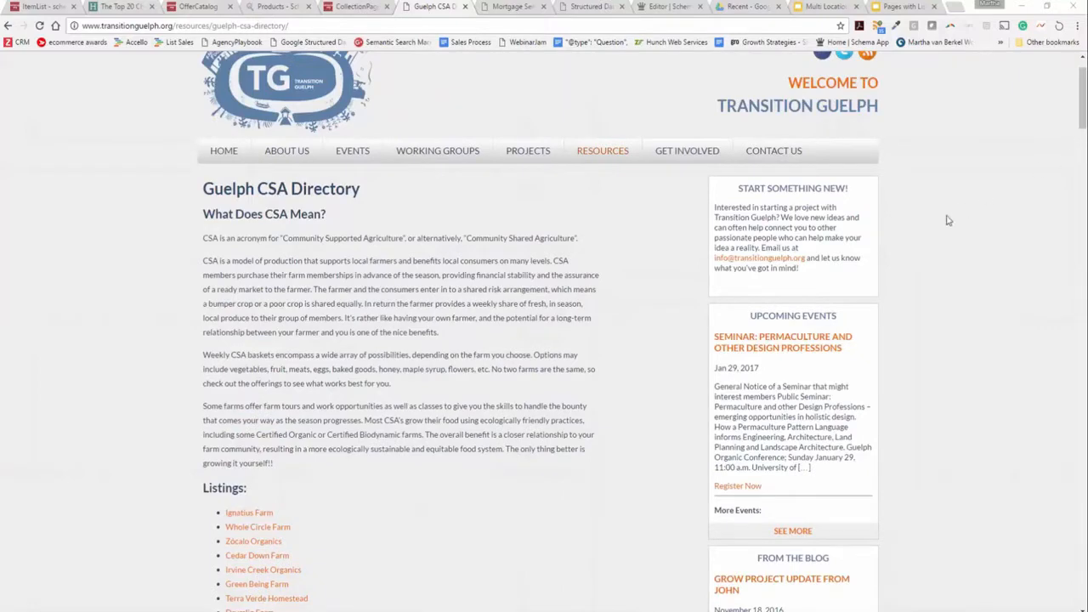
Review the Hanley Mortgage Group's mortgage services page, including its help topics and the Our Specialties section
click(515, 7)
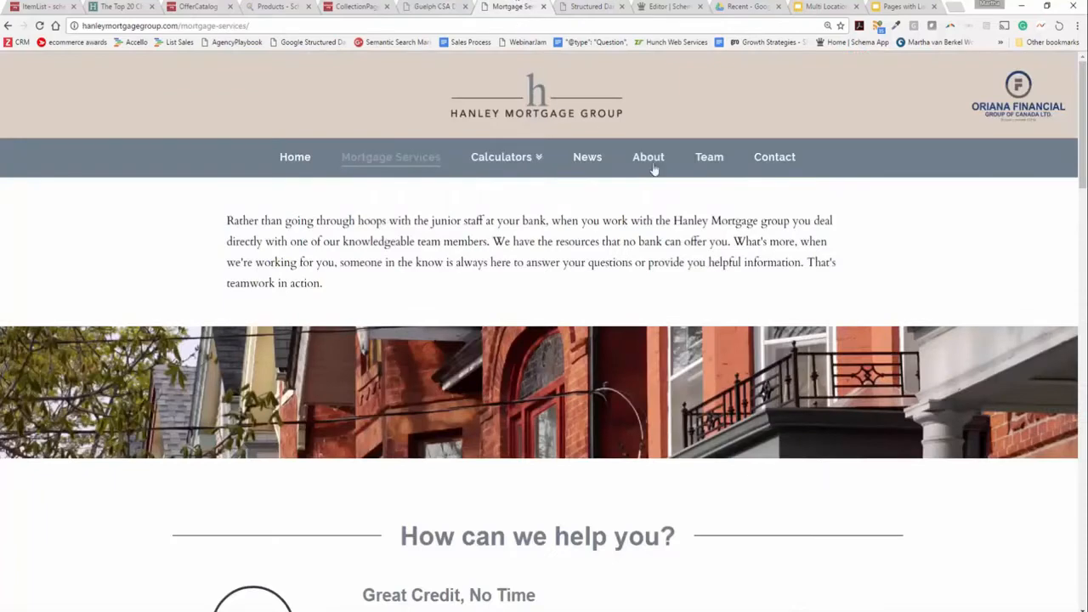
scroll(630, 234, down, 5)
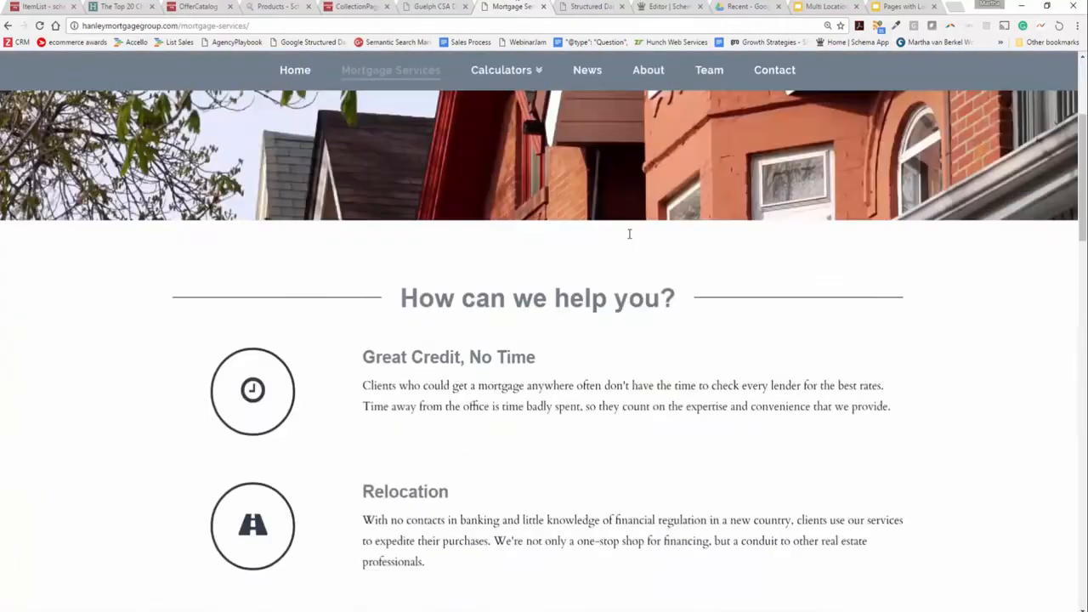
scroll(629, 234, down, 8)
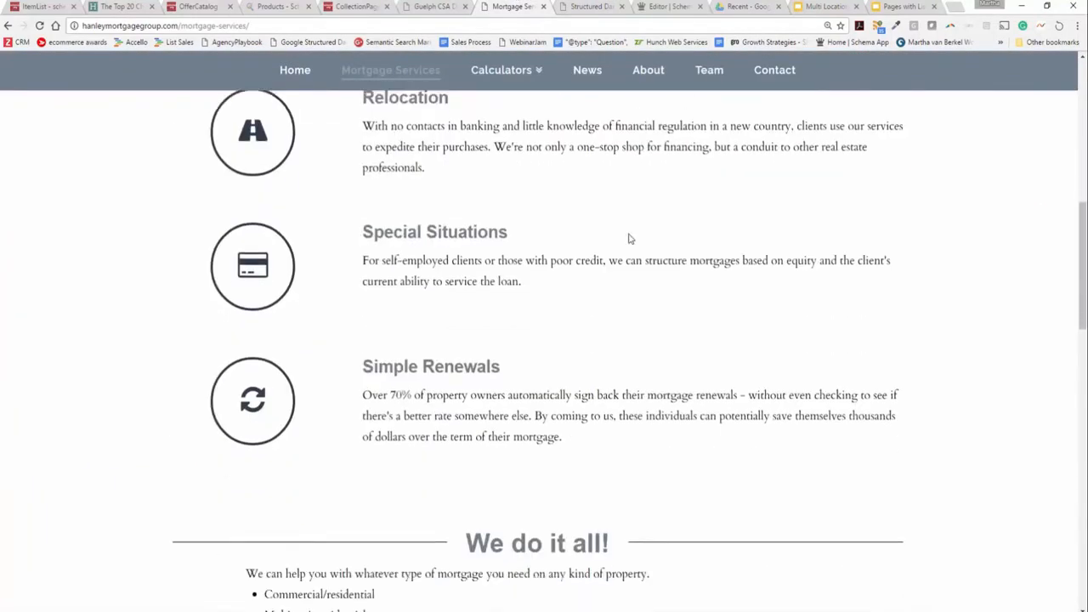
scroll(629, 239, down, 3)
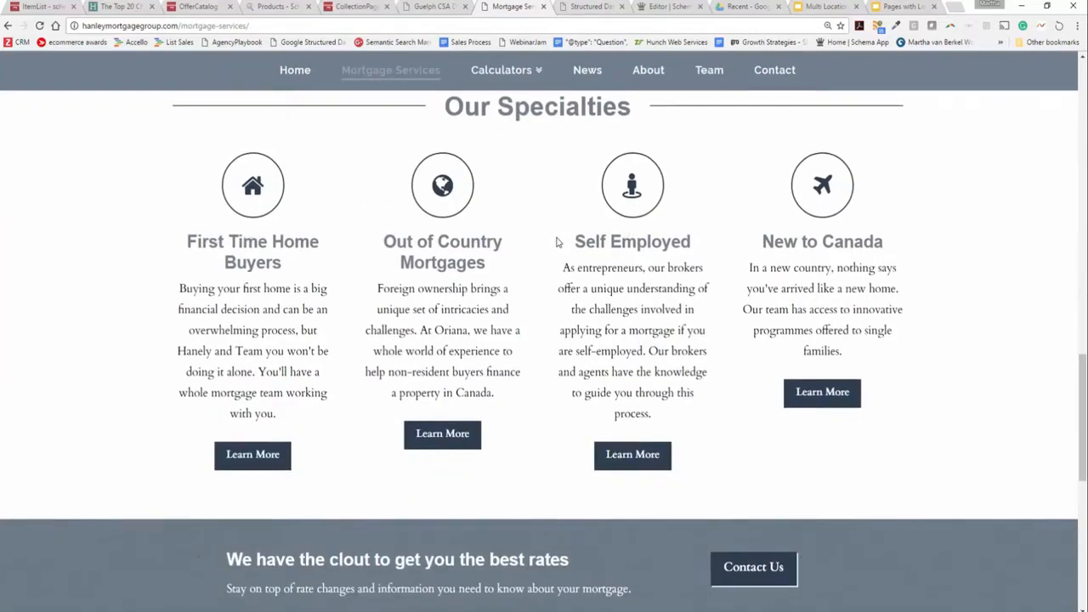
scroll(559, 242, up, 3)
scroll(557, 242, up, 10)
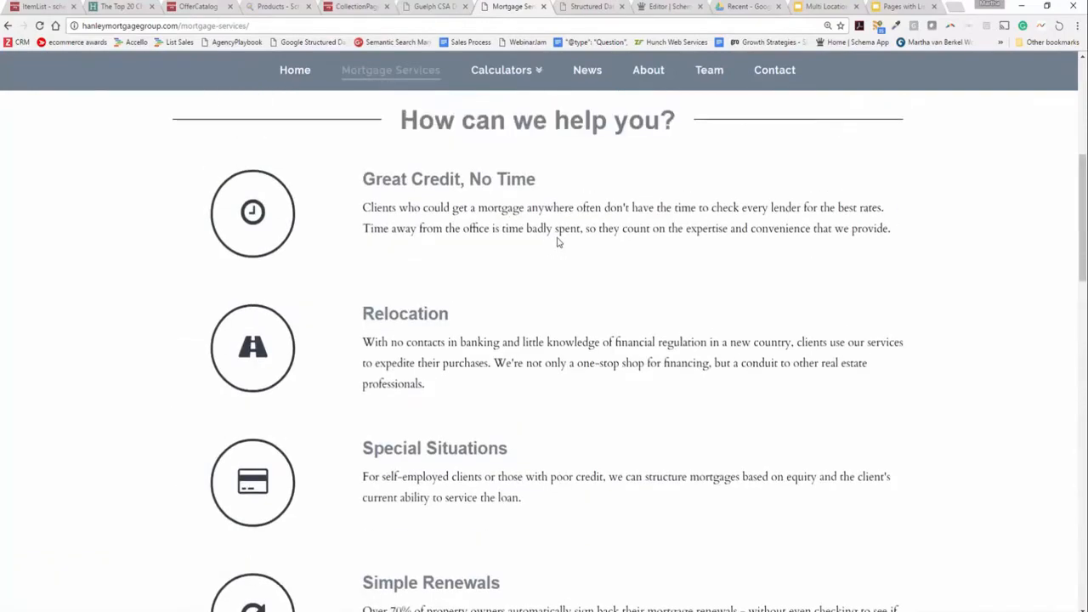
scroll(557, 243, up, 3)
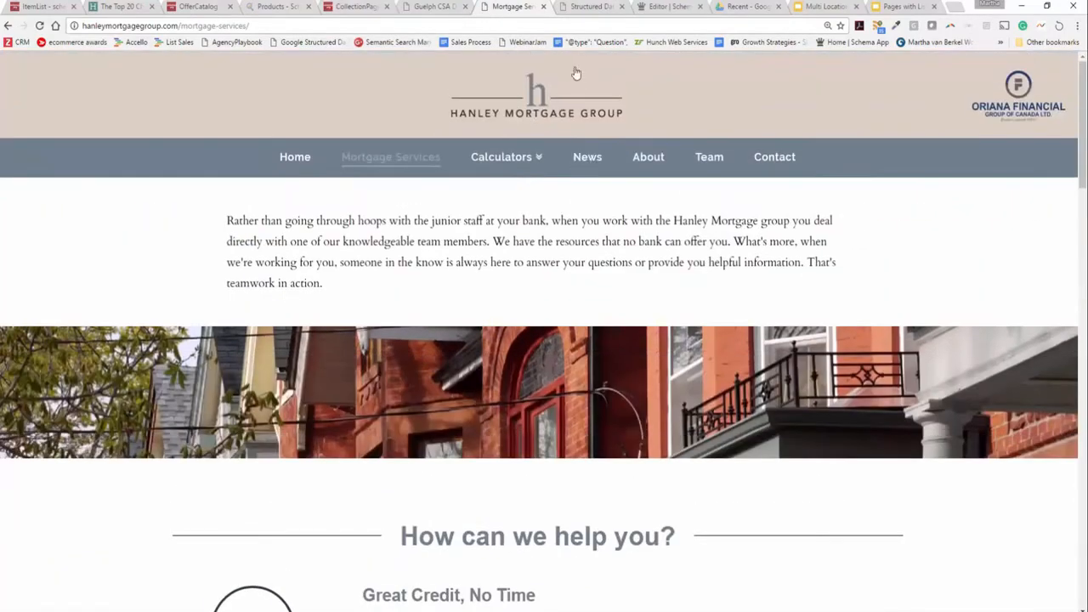
Compare the mortgage services page with its hasOfferCatalog markup in the Google Structured Data Testing Tool
click(593, 9)
scroll(639, 348, down, 3)
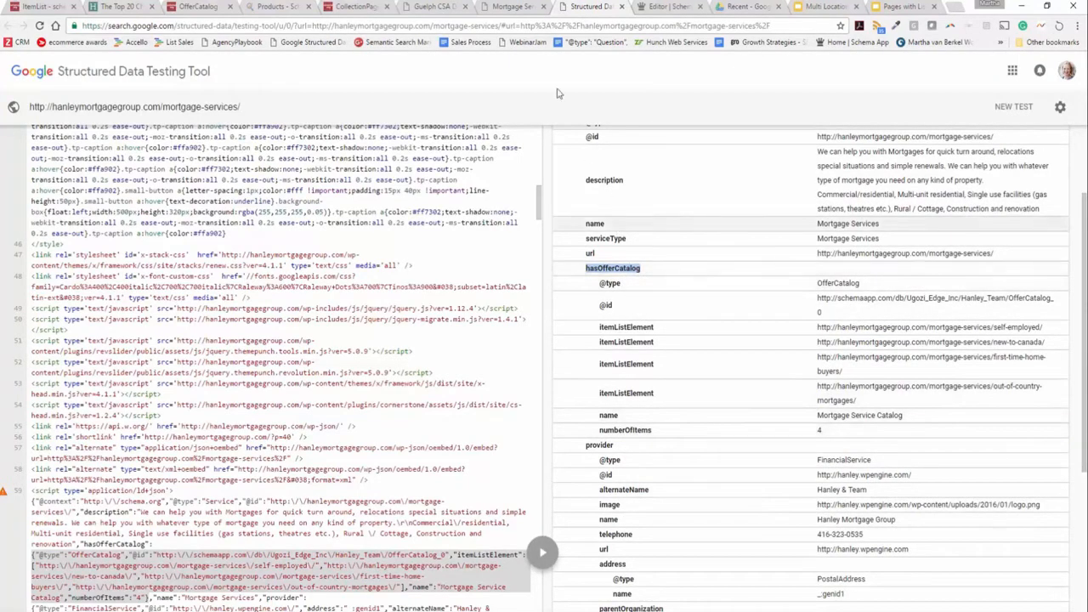
click(511, 8)
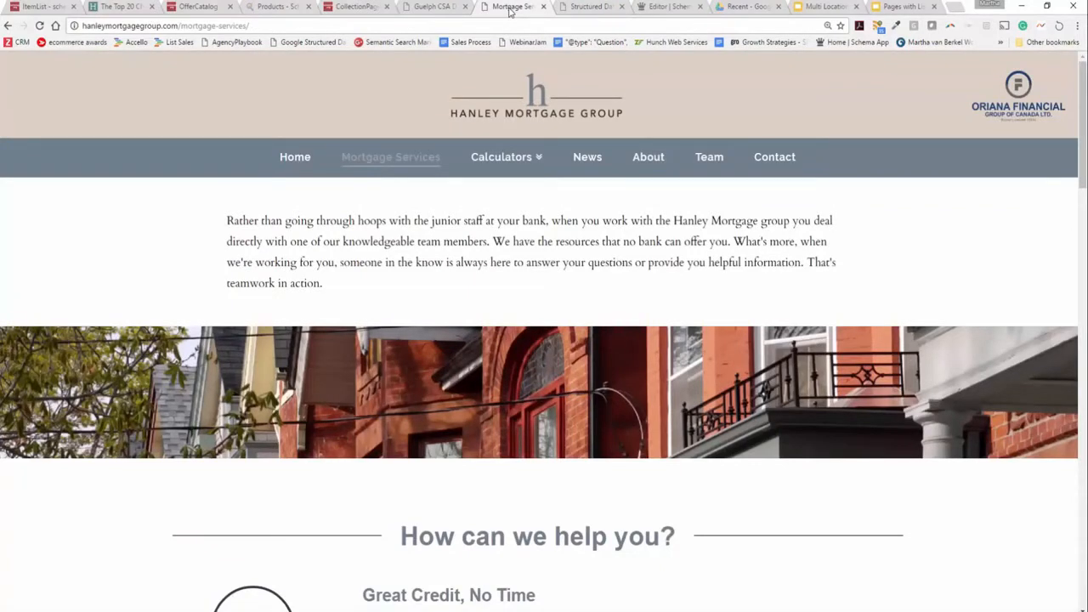
click(578, 8)
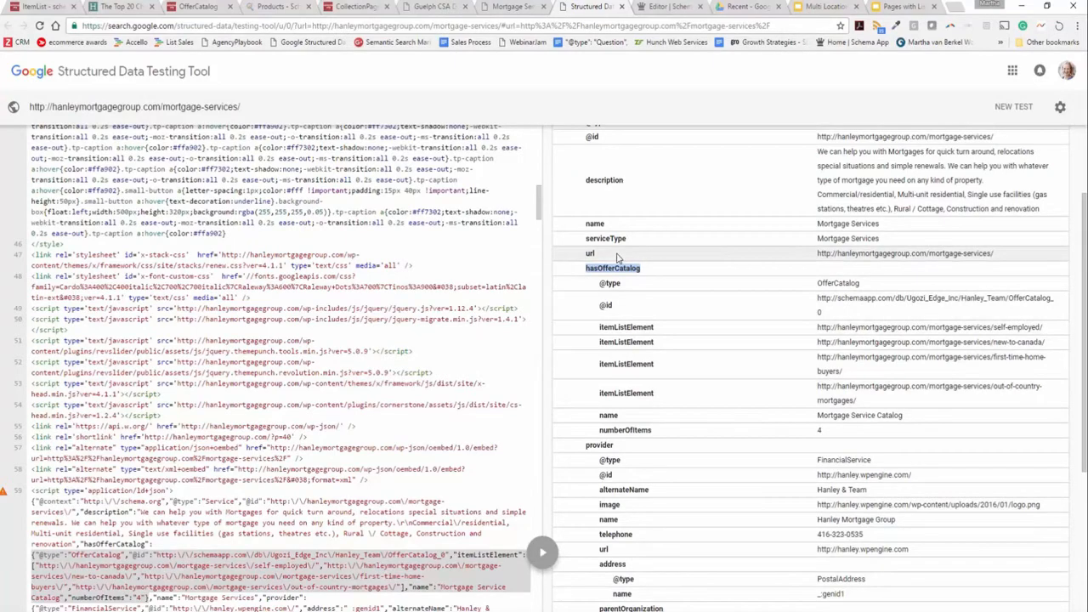
Return to the Schema App Products page and review the product entries that an offer catalog would cover
click(279, 7)
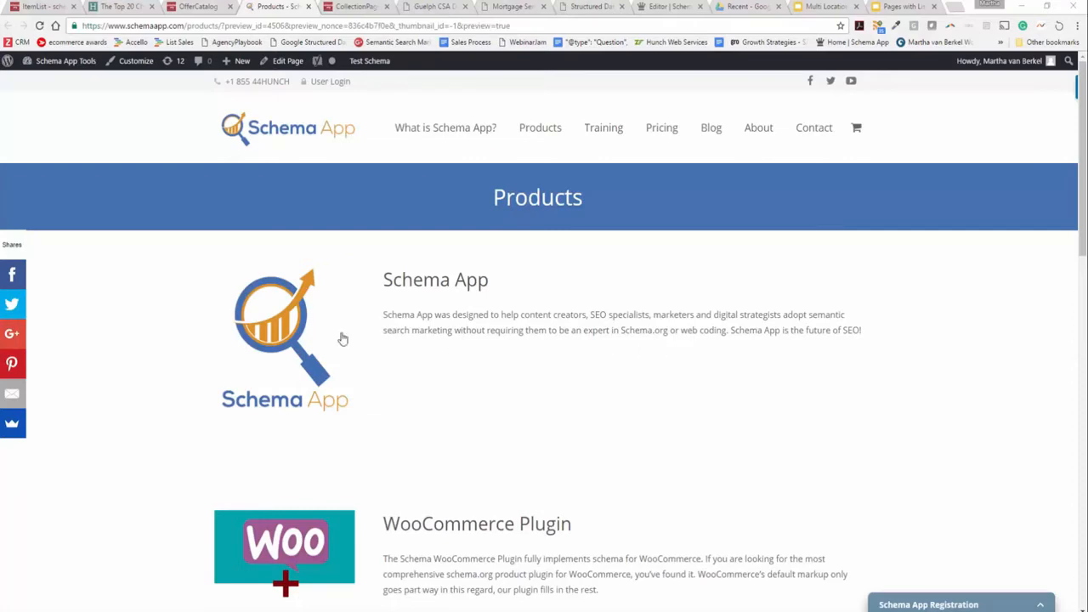
scroll(621, 452, down, 3)
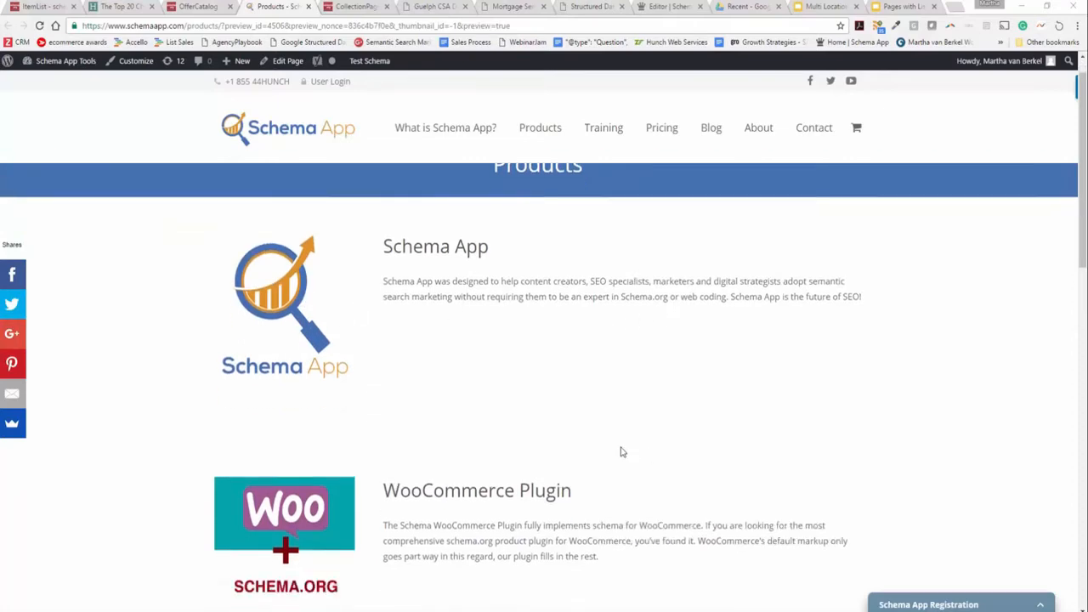
scroll(621, 452, down, 7)
scroll(620, 452, up, 7)
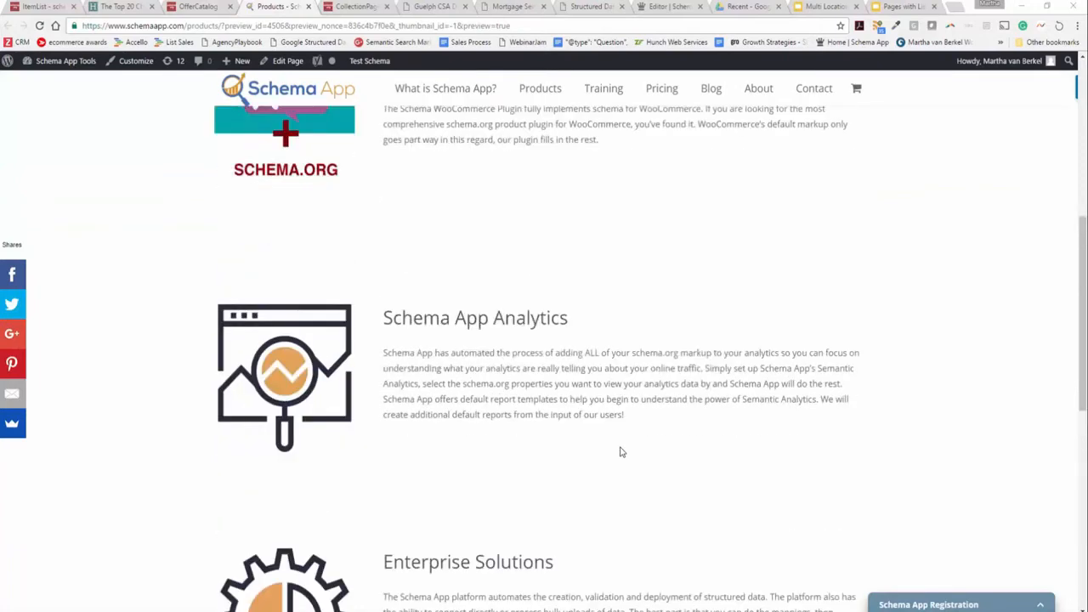
scroll(620, 452, up, 3)
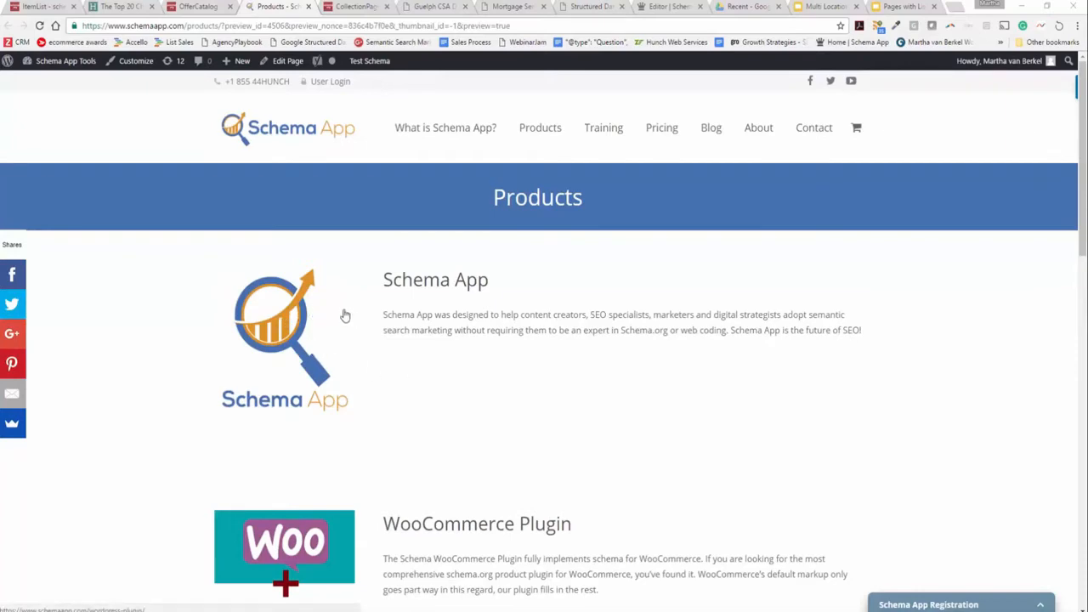
scroll(583, 397, down, 5)
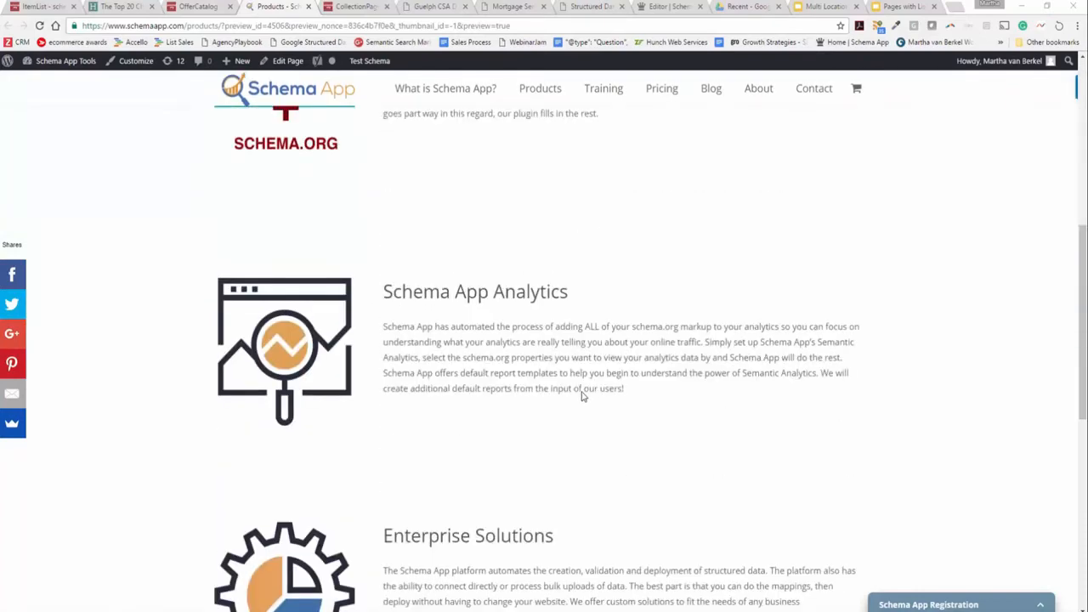
scroll(583, 397, down, 2)
scroll(580, 396, up, 1)
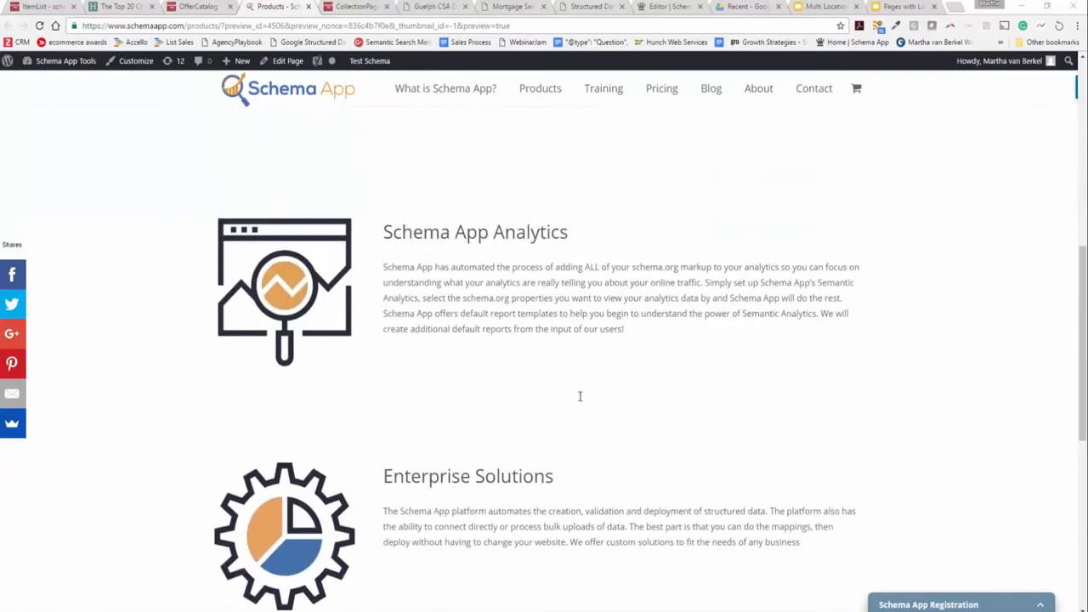
scroll(580, 396, up, 6)
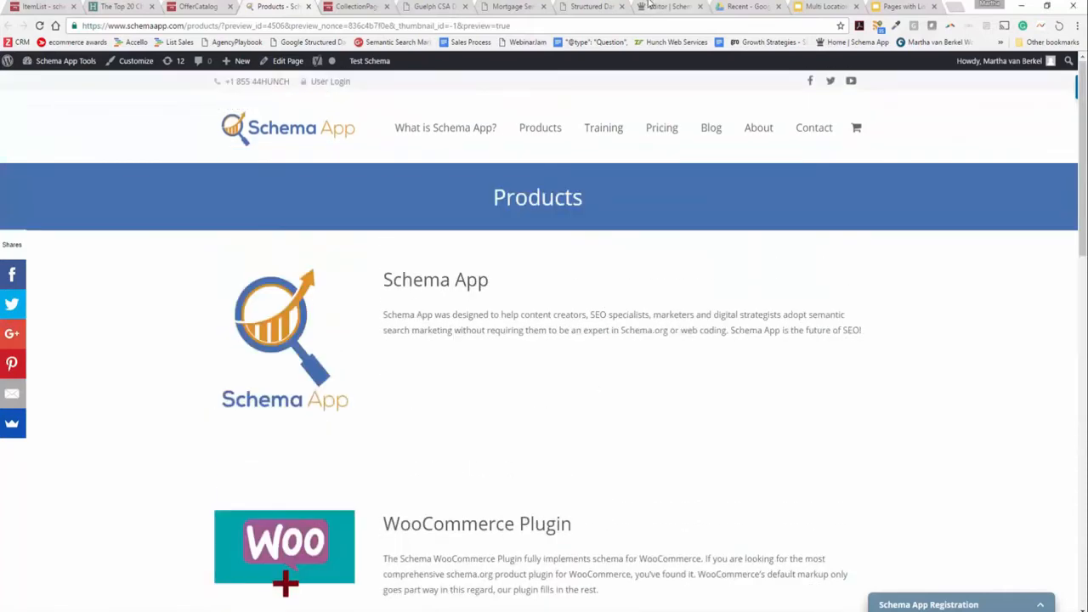
In the Schema App structured data editor, start a new Offer catalog instance named "Schema App Products Page"
click(649, 6)
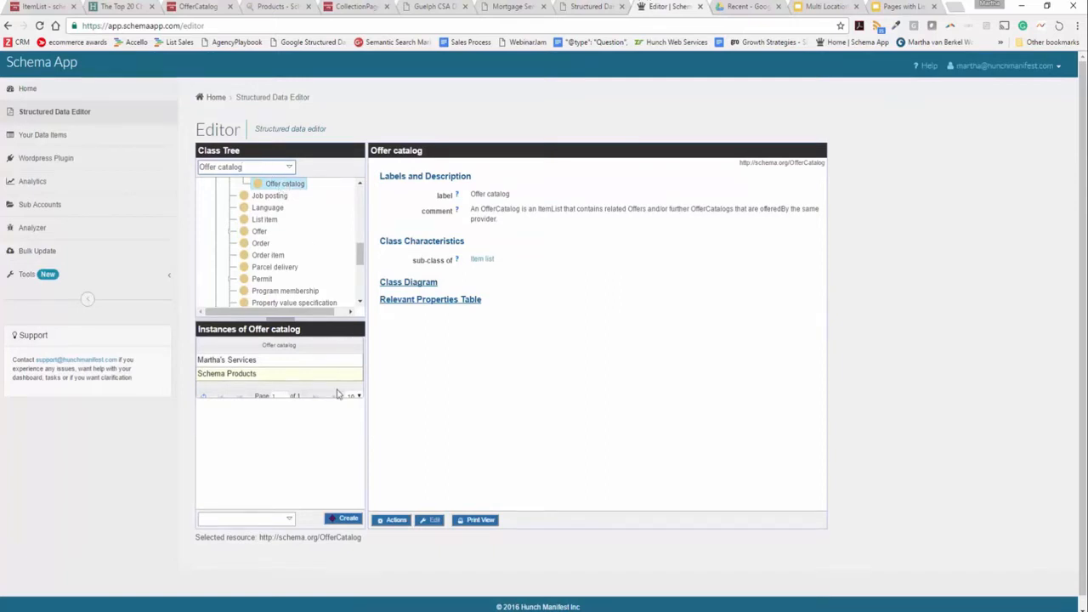
click(349, 520)
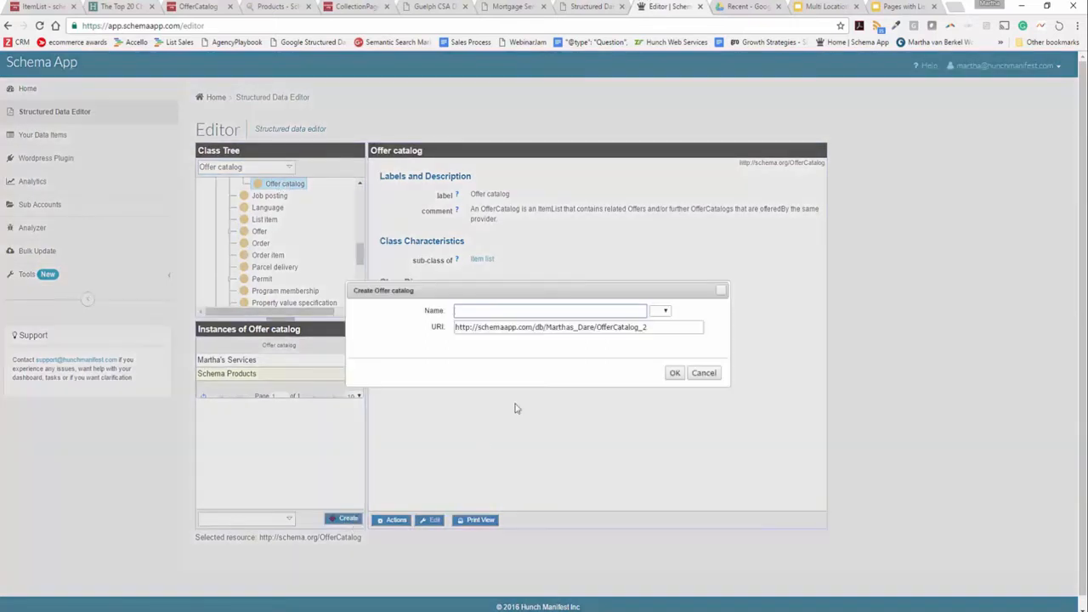
text(Schema App PRoducts Page)
drag(648, 327, 479, 330)
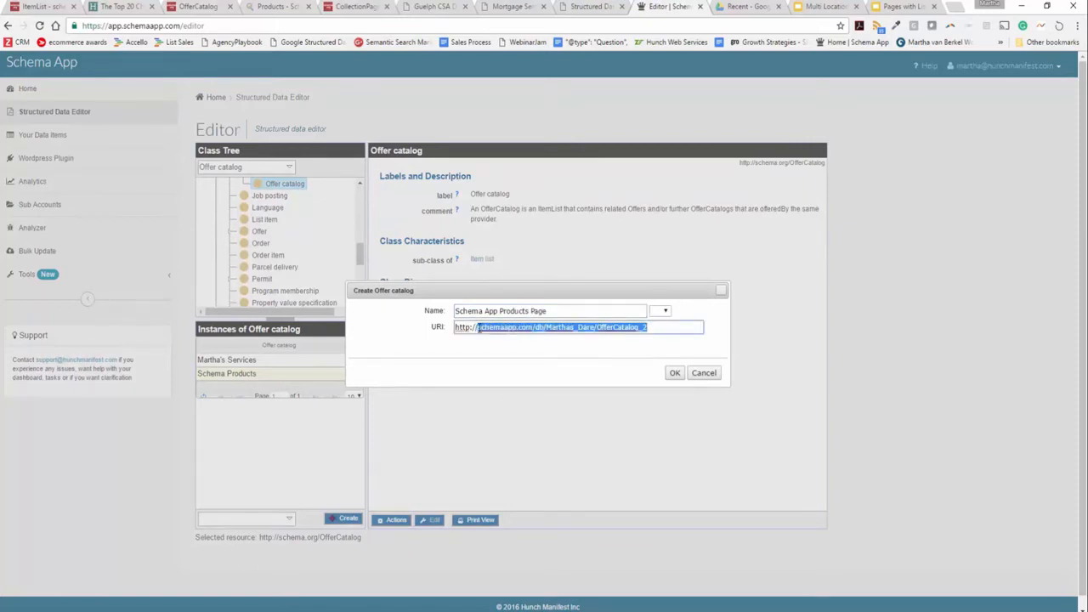
click(553, 323)
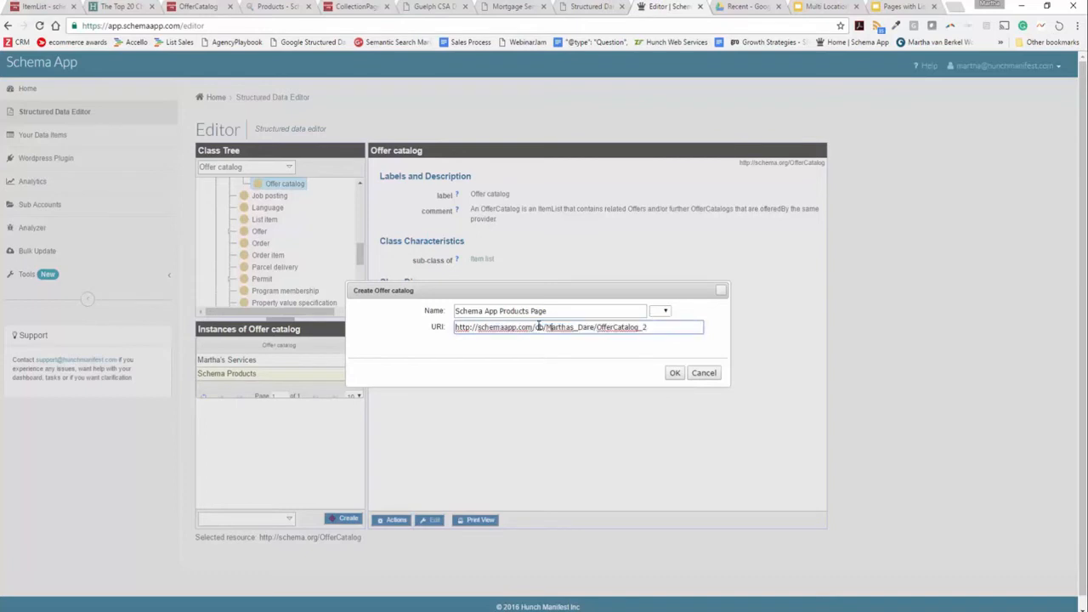
drag(537, 327, 667, 328)
key(BackSpace)
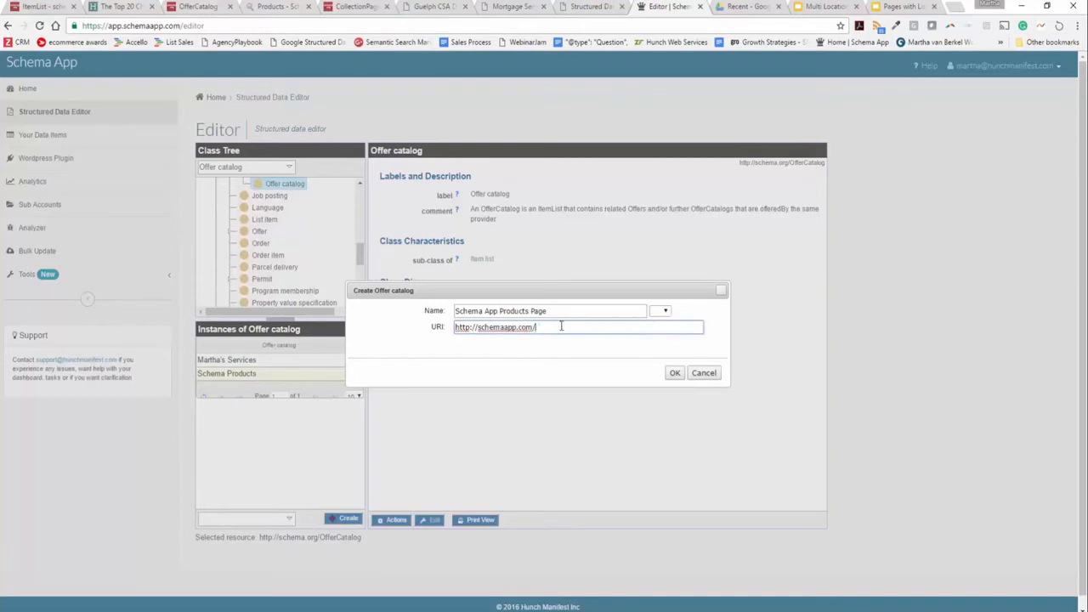
click(479, 327)
text(www.)
text(products/)
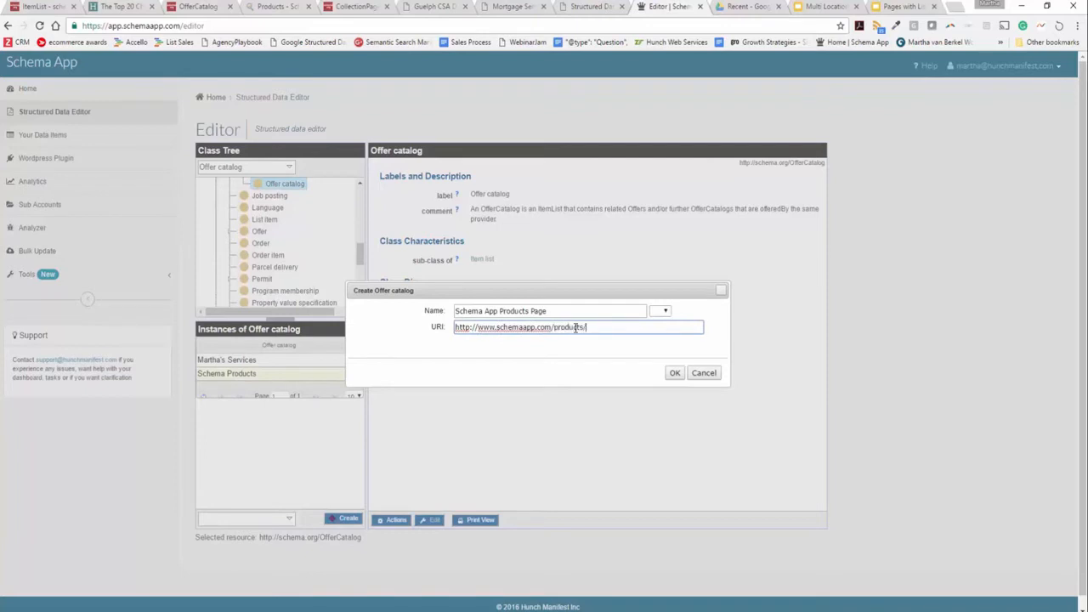
click(675, 373)
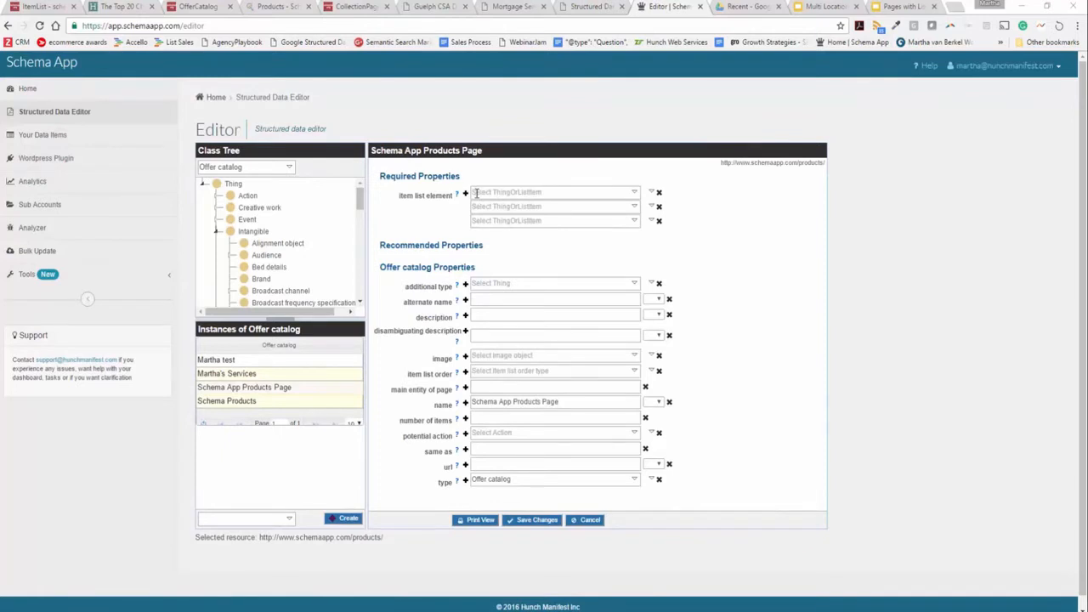
Fill the three item list elements with the existing items Schema App, Schema App Analytics and Enterprise Solutions
click(557, 196)
text(Schema App)
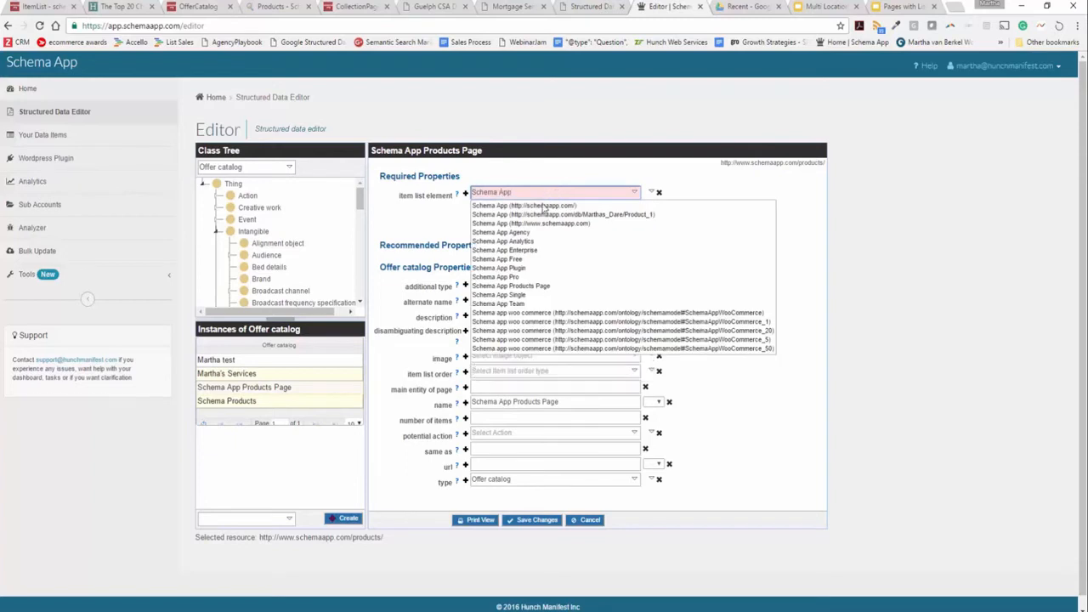
click(544, 206)
click(529, 207)
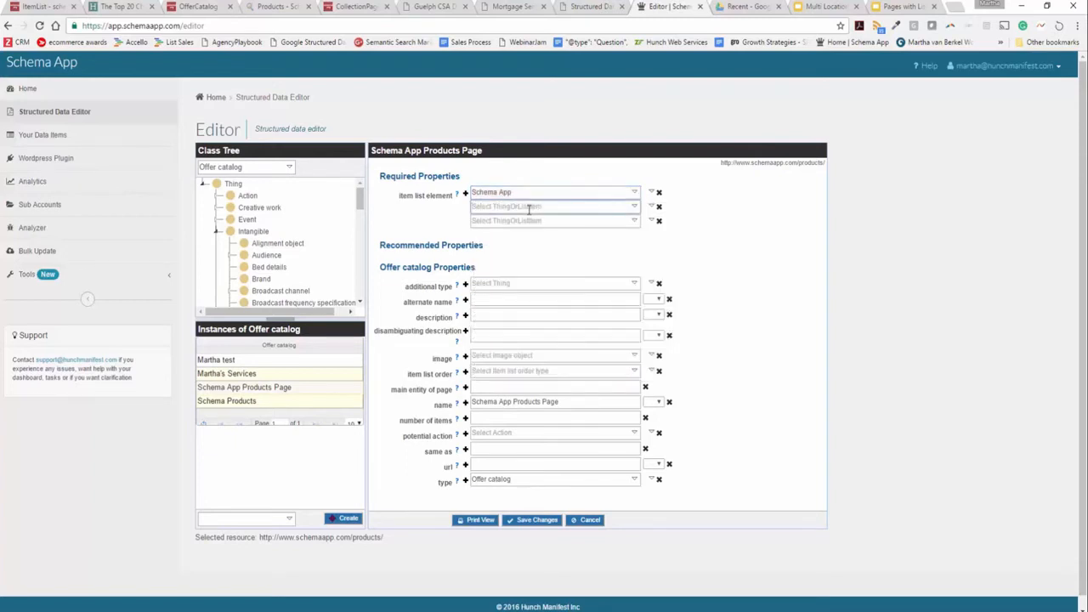
text(Schema App Ana)
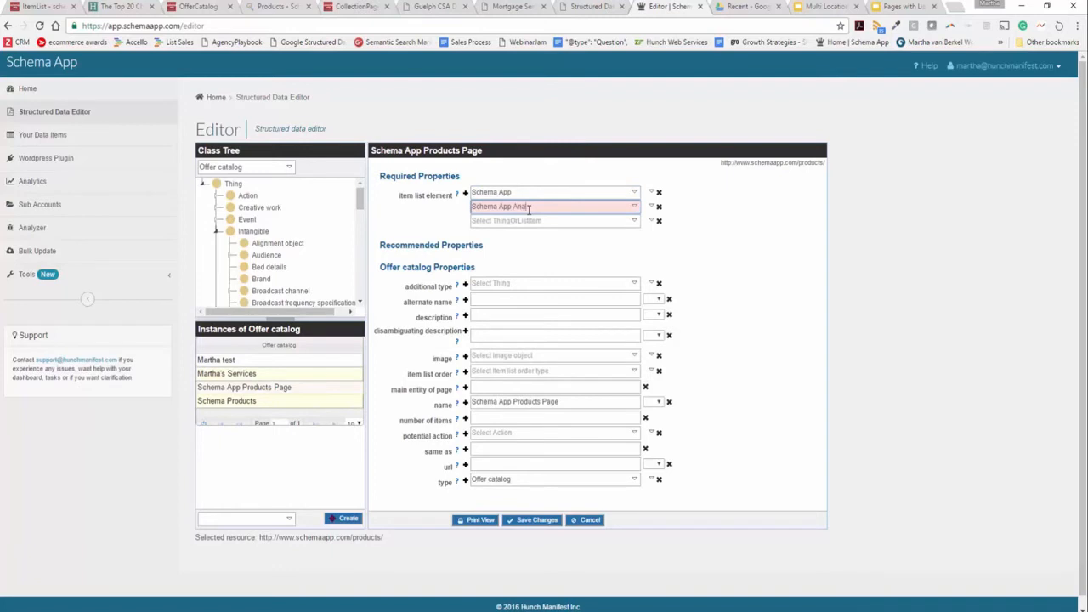
click(534, 221)
click(511, 220)
text(Enterprise)
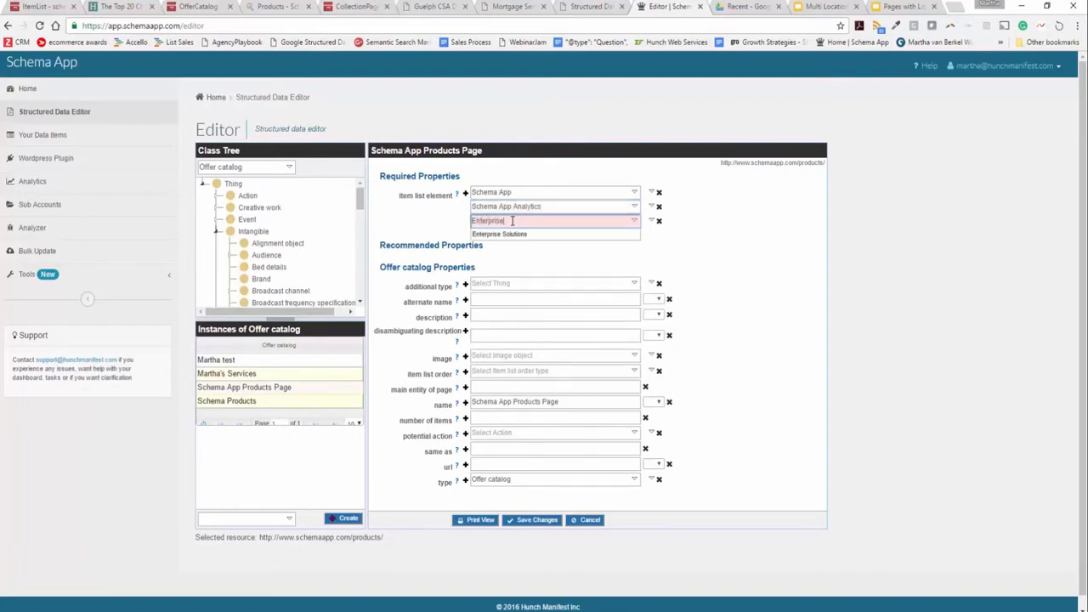
click(512, 234)
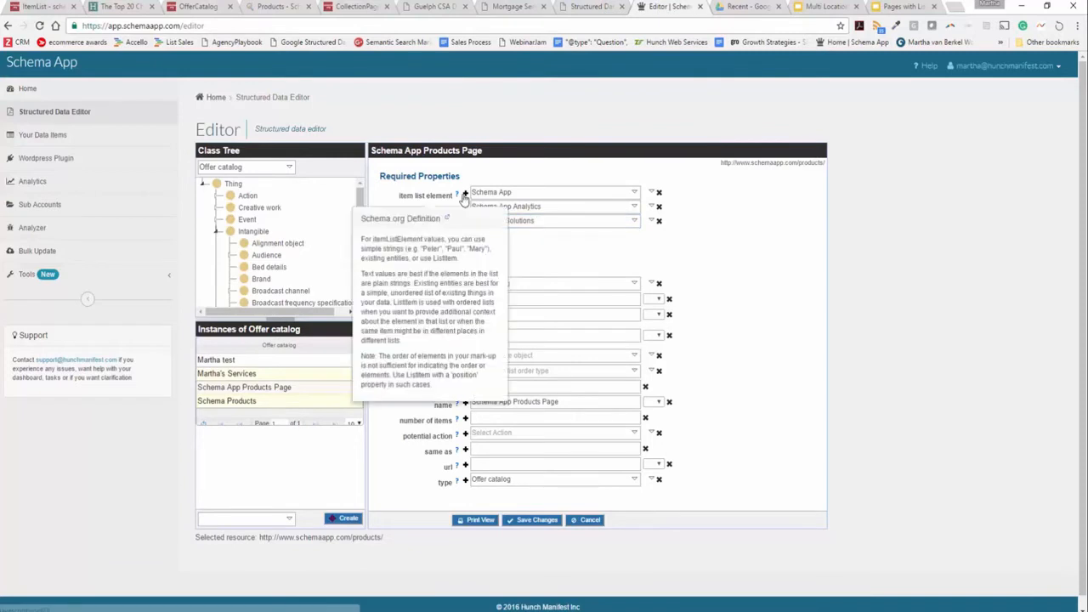
Add a fourth item list element to the catalog and set it to Woo Commerce Plugin
click(465, 193)
click(505, 238)
text(Woo)
click(504, 248)
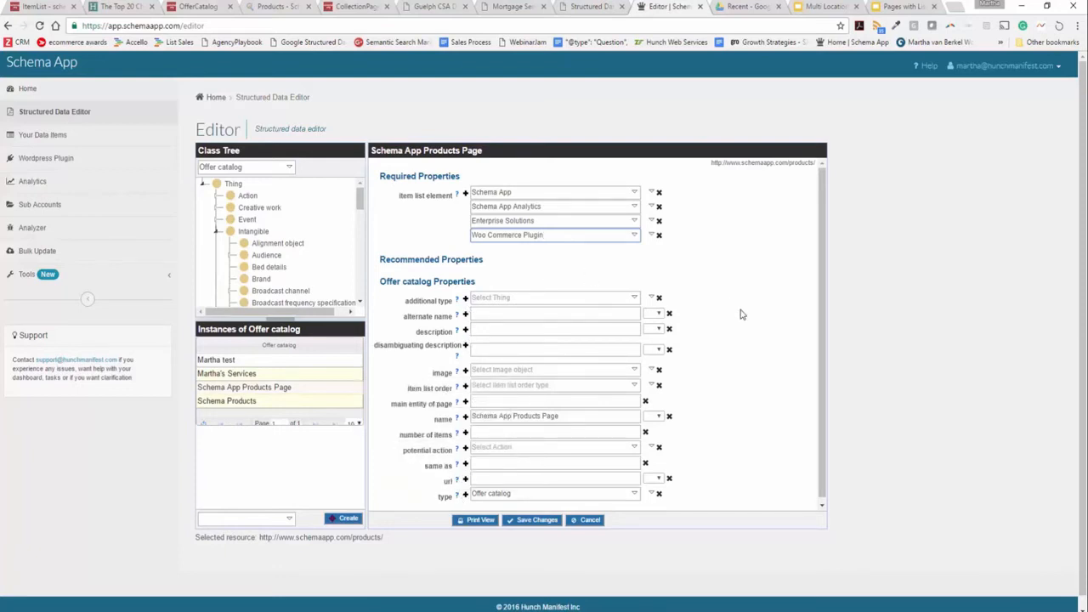
Enter the description "Schema App offers four distinct products listed here." and associate the additional type with the Microdata Wikipedia entity by searching "schema markup"
click(514, 330)
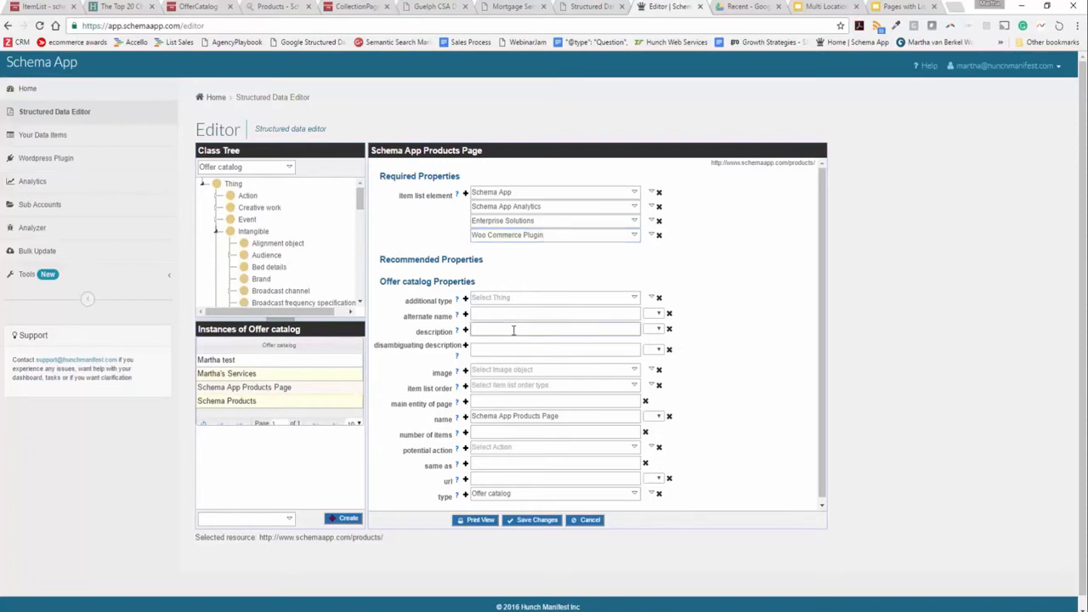
text(Schema App offers four distinct products listed here.)
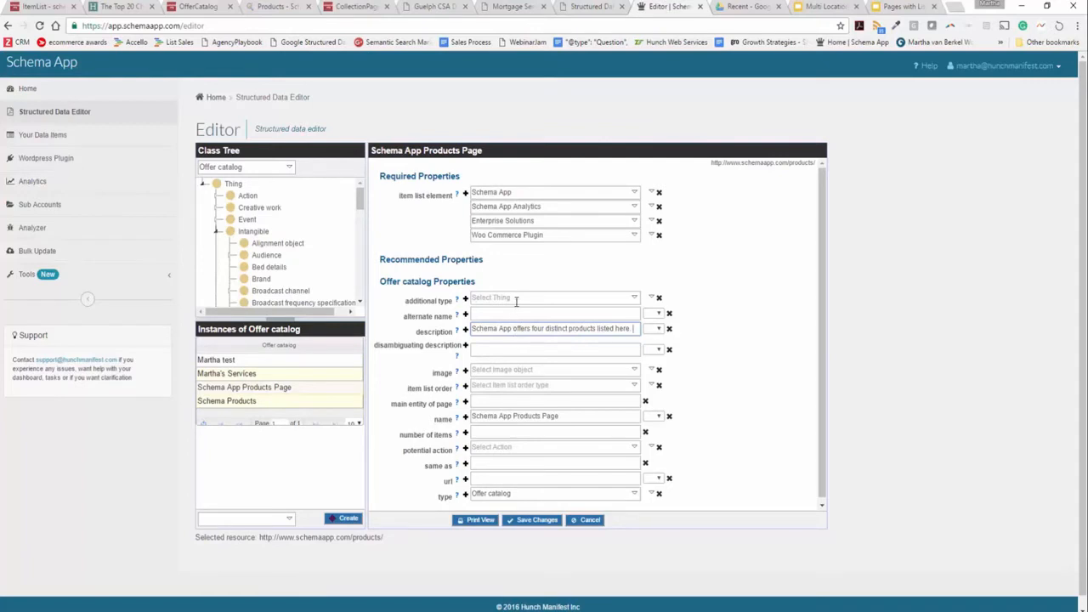
click(652, 299)
click(643, 338)
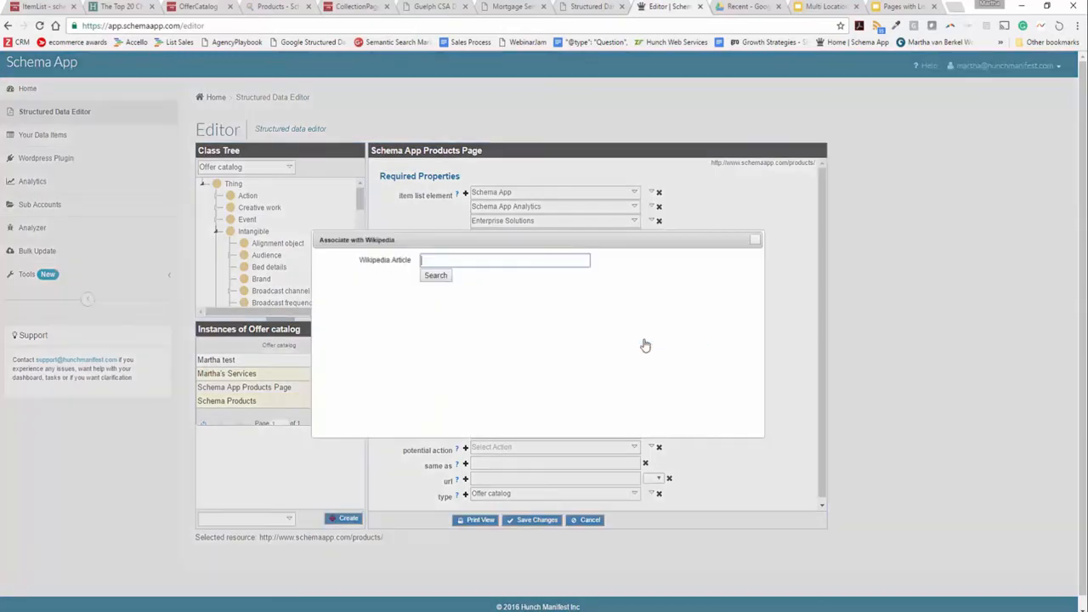
text(schema markup)
click(429, 277)
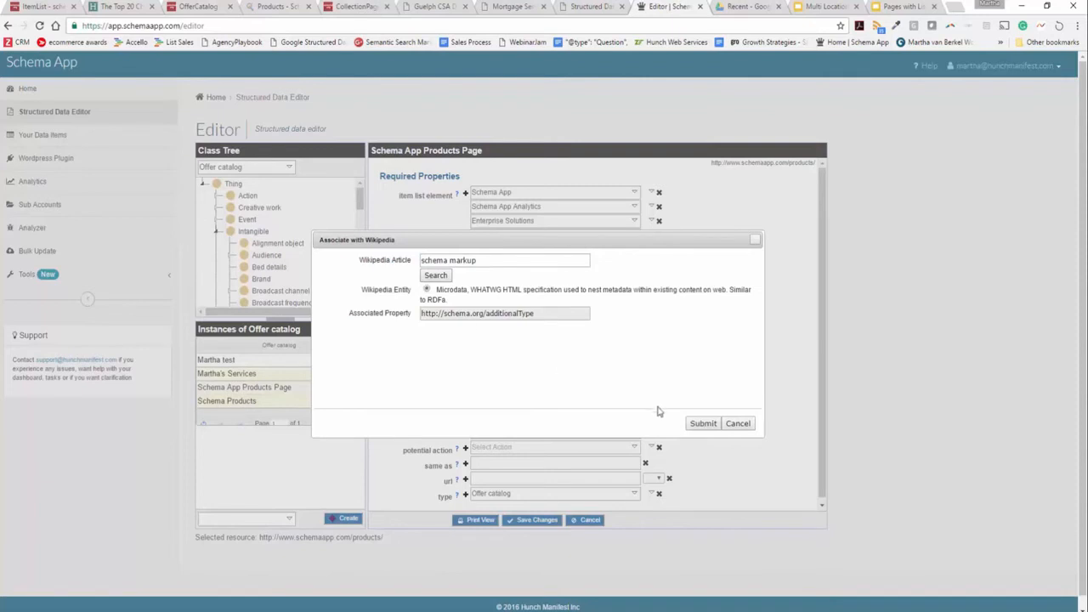
click(701, 424)
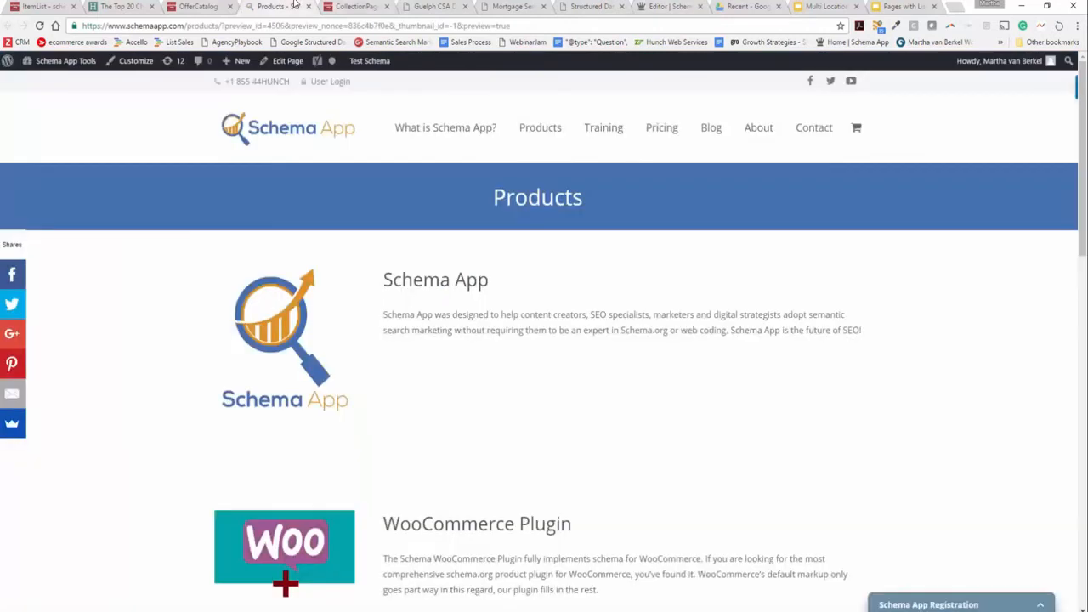
Copy the Schema App logo's image address from the Products page and use it as the catalog's image
click(293, 6)
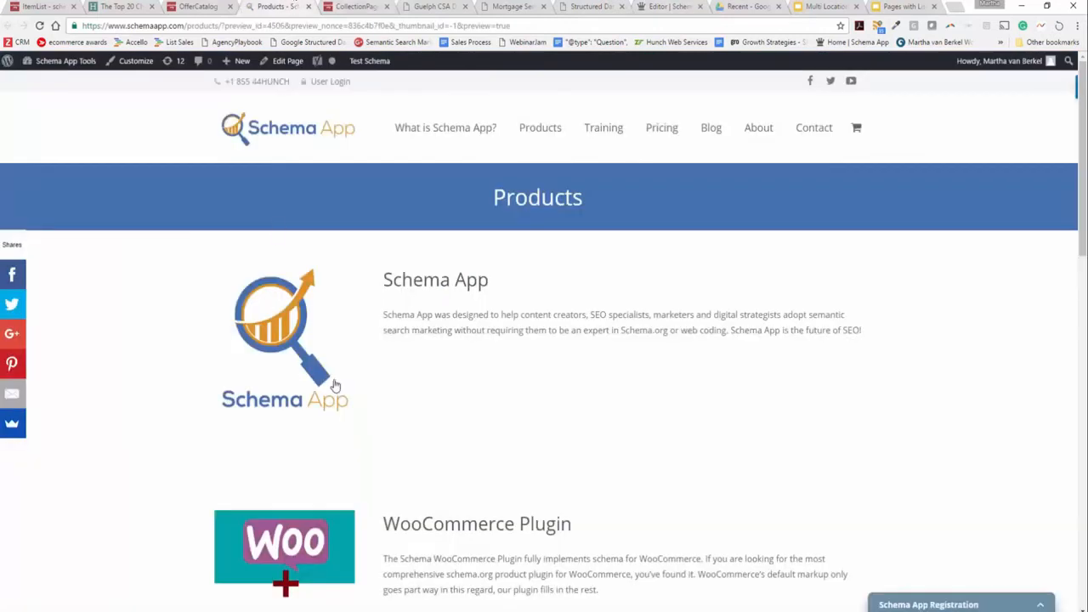
right_click(275, 320)
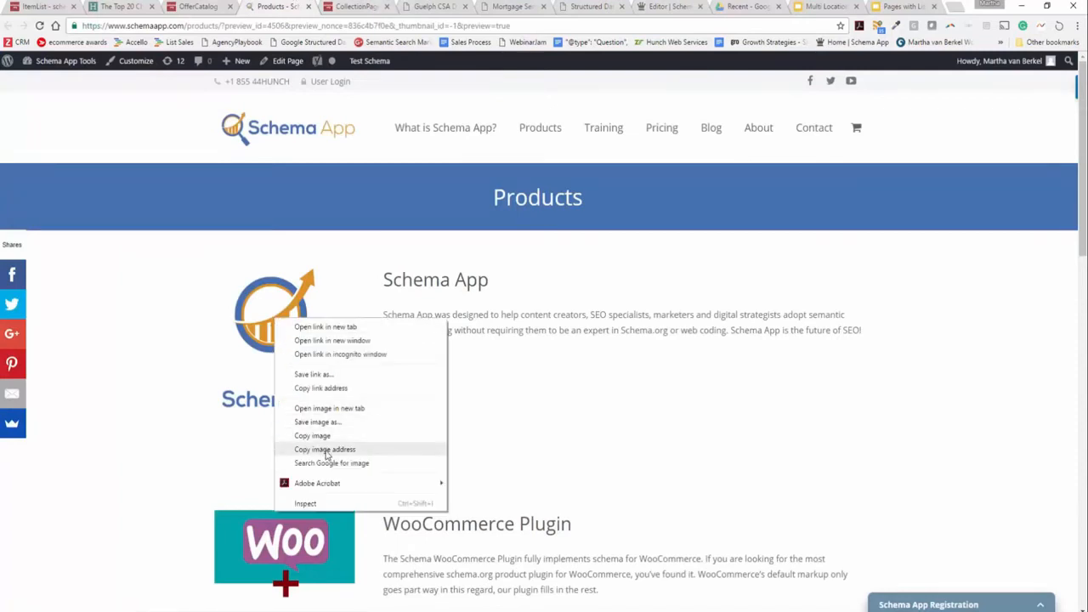
click(326, 449)
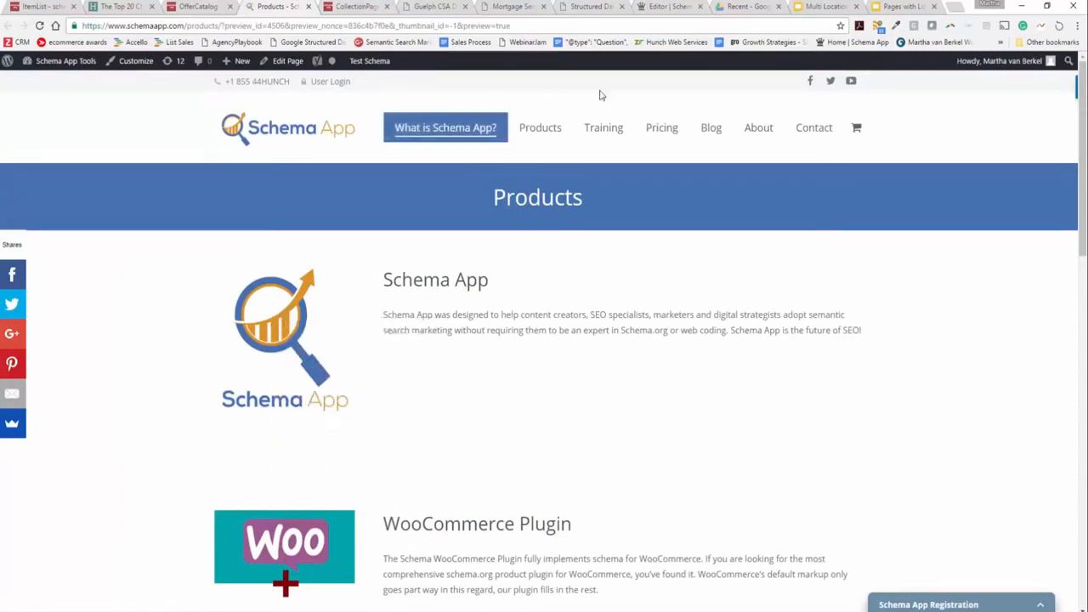
click(682, 6)
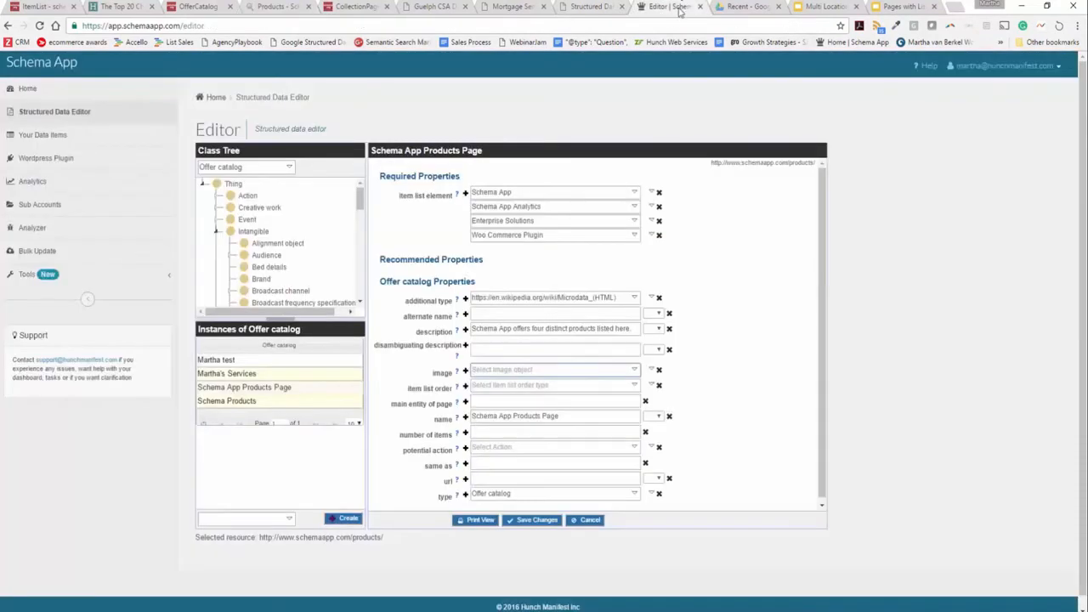
key(ctrl+v)
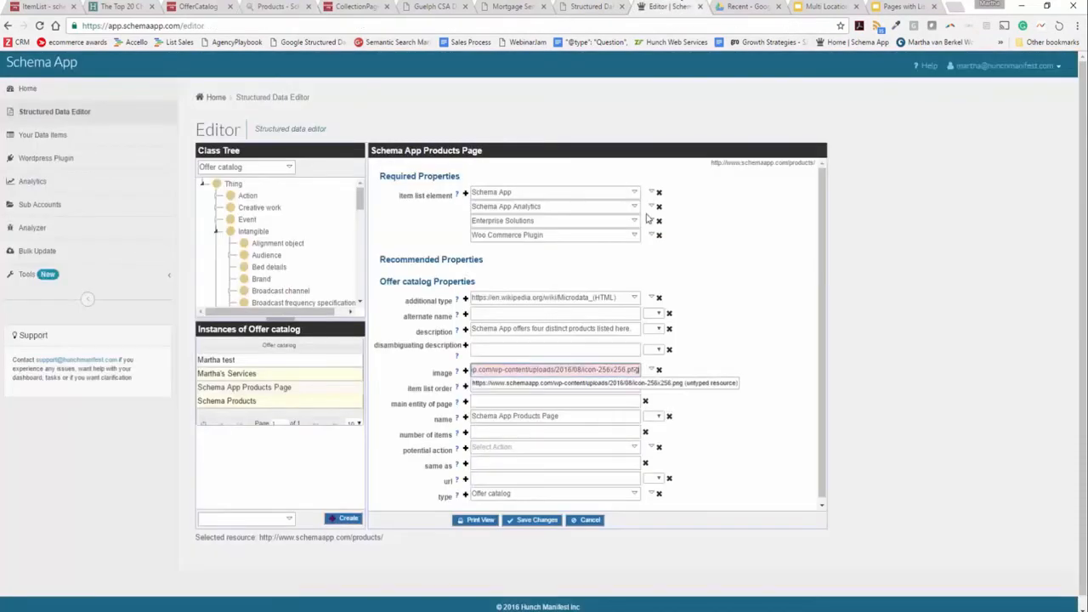
click(650, 387)
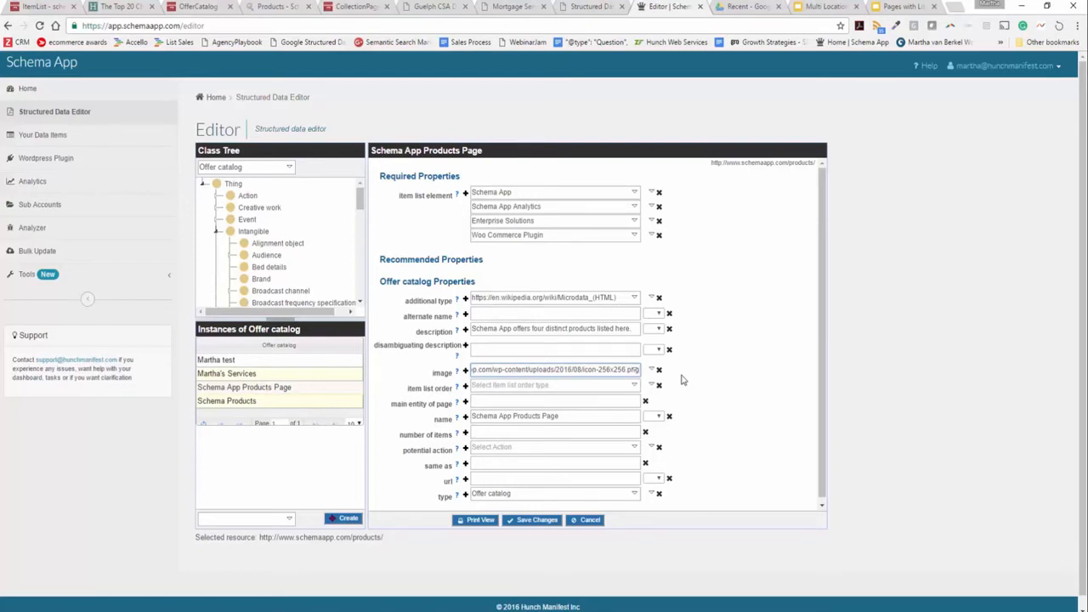
Set the catalog's item list order to Item list unordered and its number of items to 4
click(553, 386)
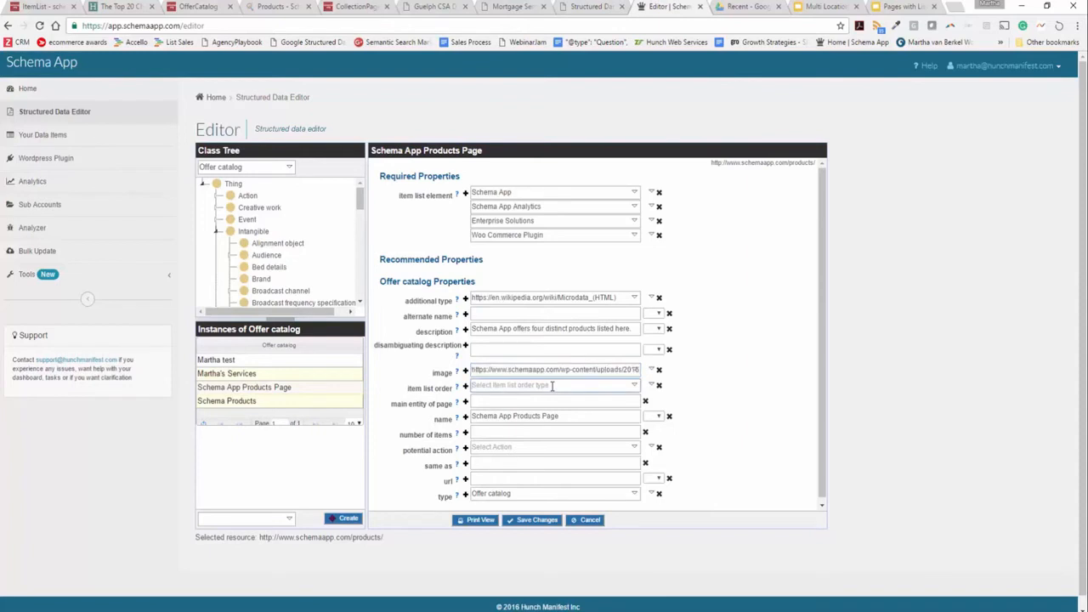
click(635, 386)
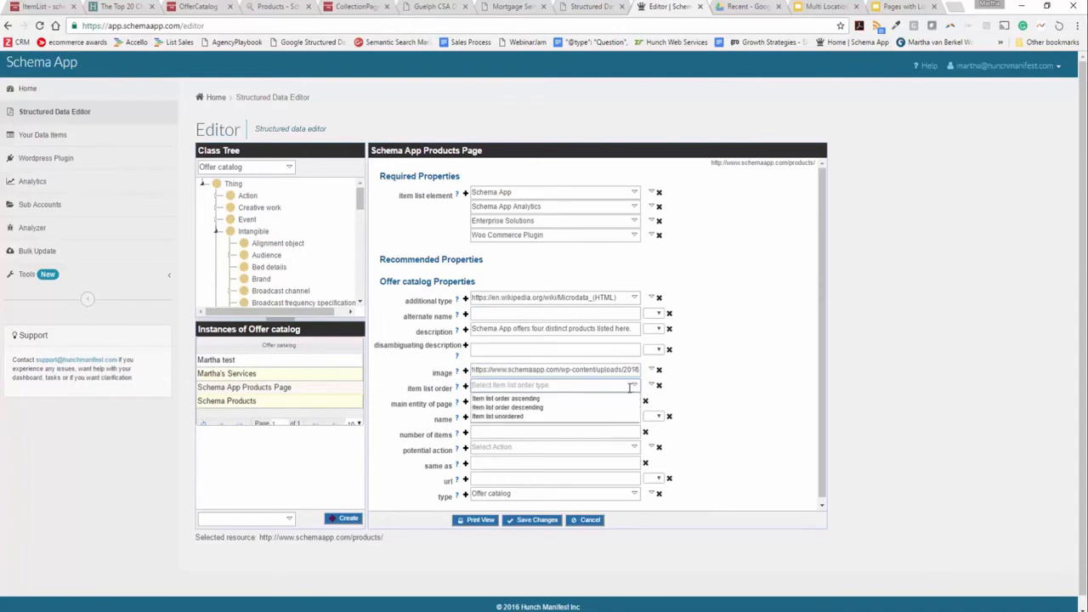
click(621, 416)
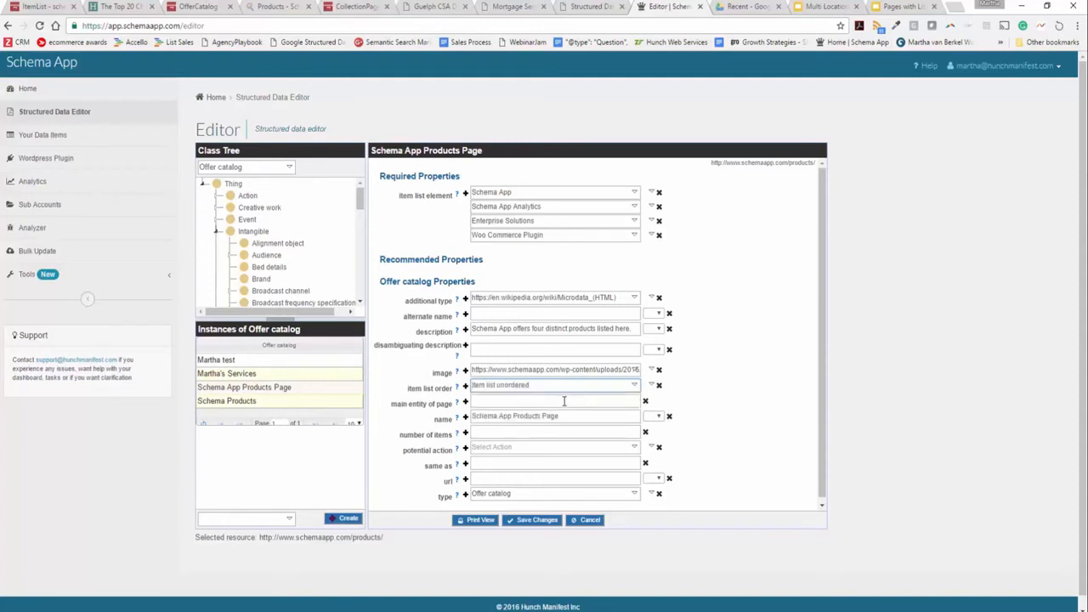
click(536, 432)
text(4)
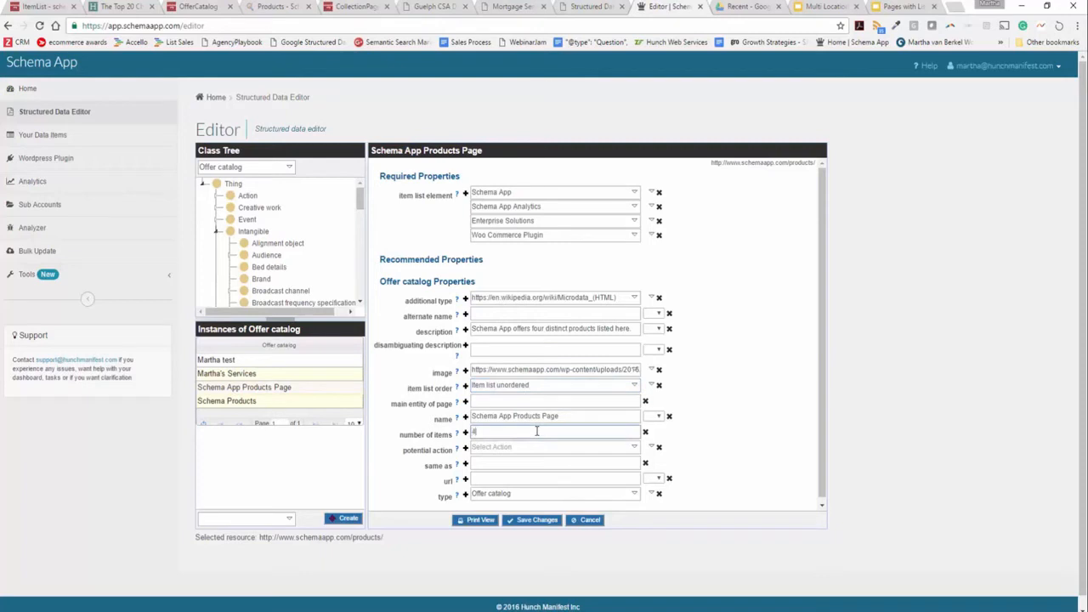
click(551, 466)
click(542, 481)
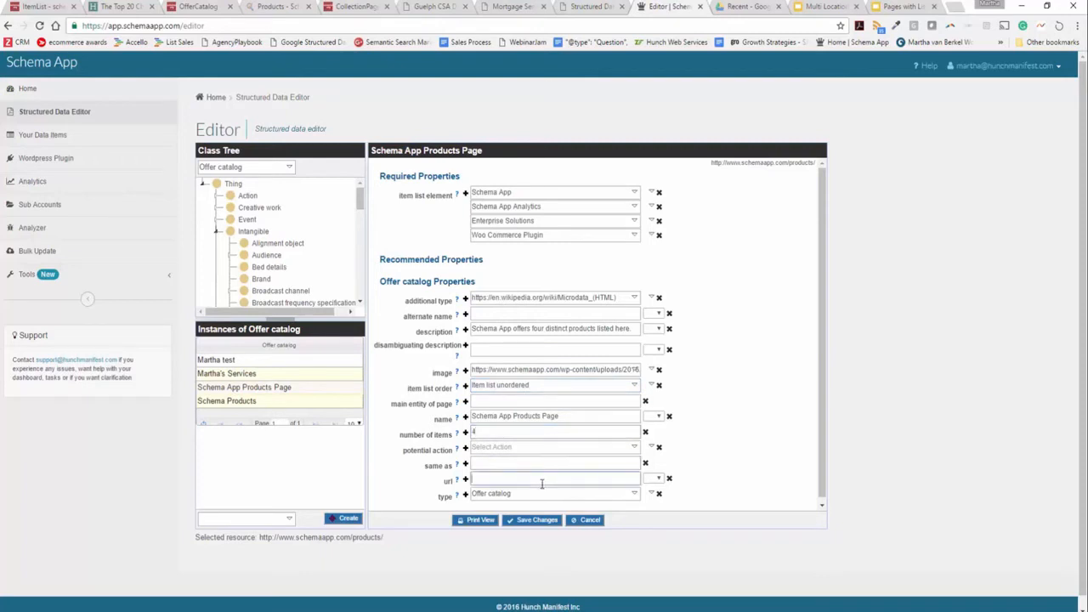
drag(384, 537, 261, 537)
key(ctrl+c)
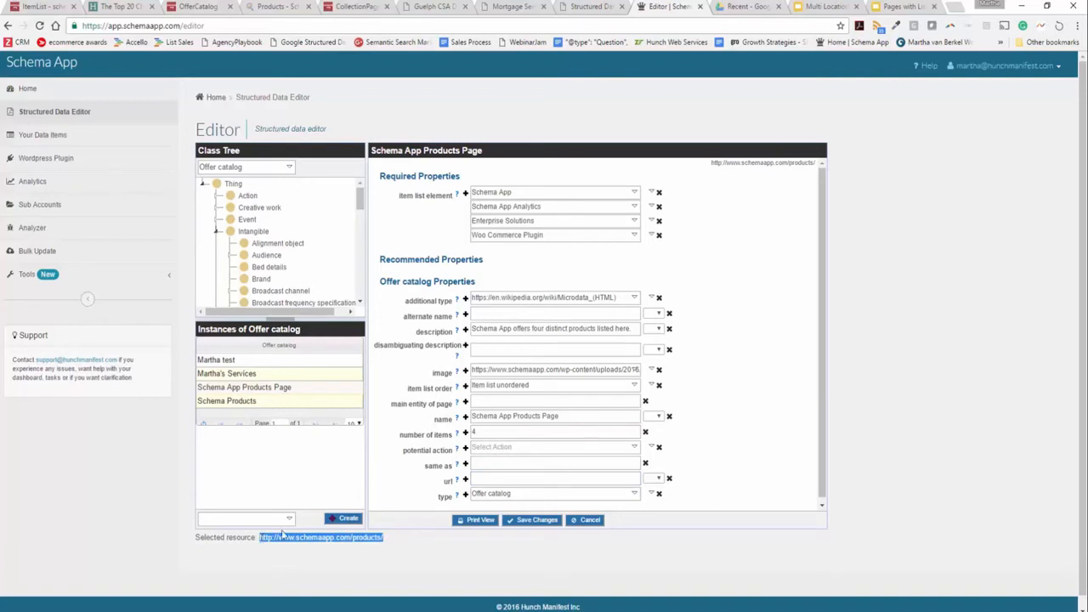
click(498, 478)
key(ctrl+v)
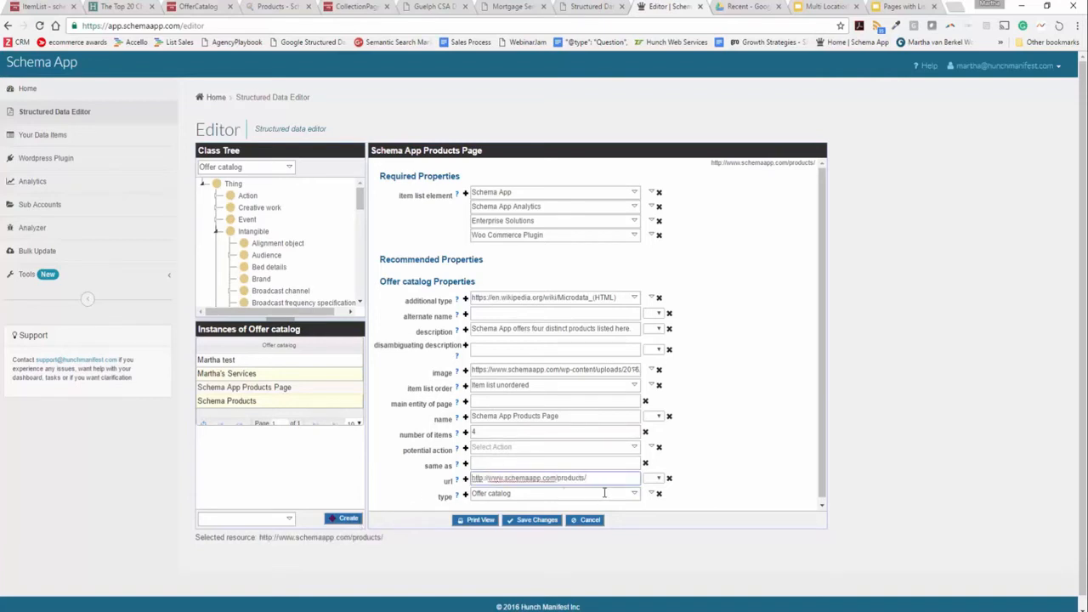
Save the offer catalog despite the validation results and review its saved properties
click(523, 526)
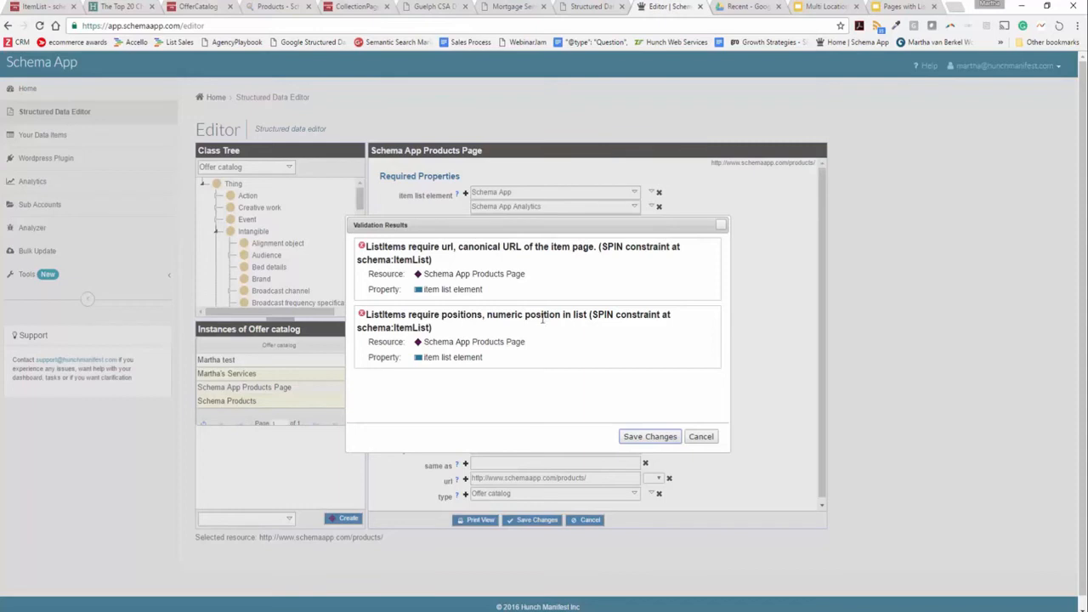
click(651, 437)
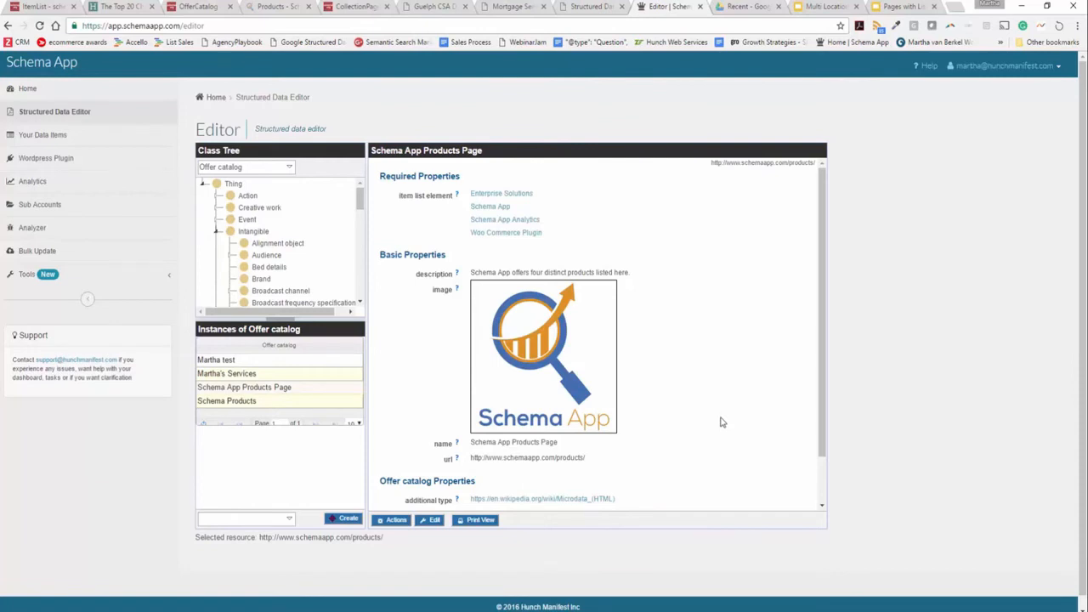
scroll(721, 422, down, 3)
scroll(724, 421, up, 1)
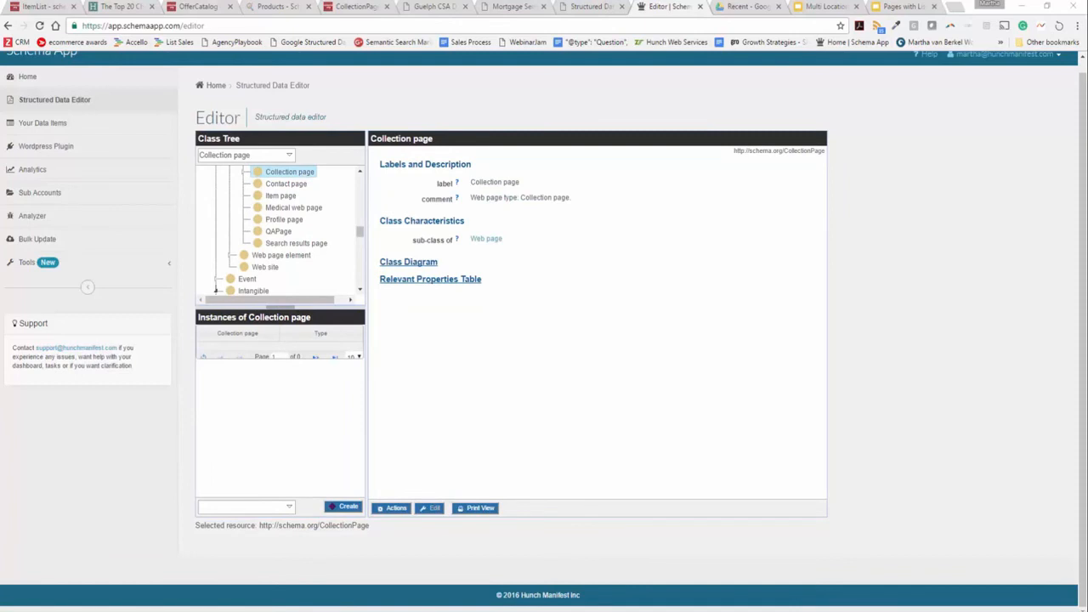
Create a Collection page instance named "Collection page of Schema Markup Tools", keeping the default URI and type
click(347, 508)
text(Collection page of Schema Markup Tools)
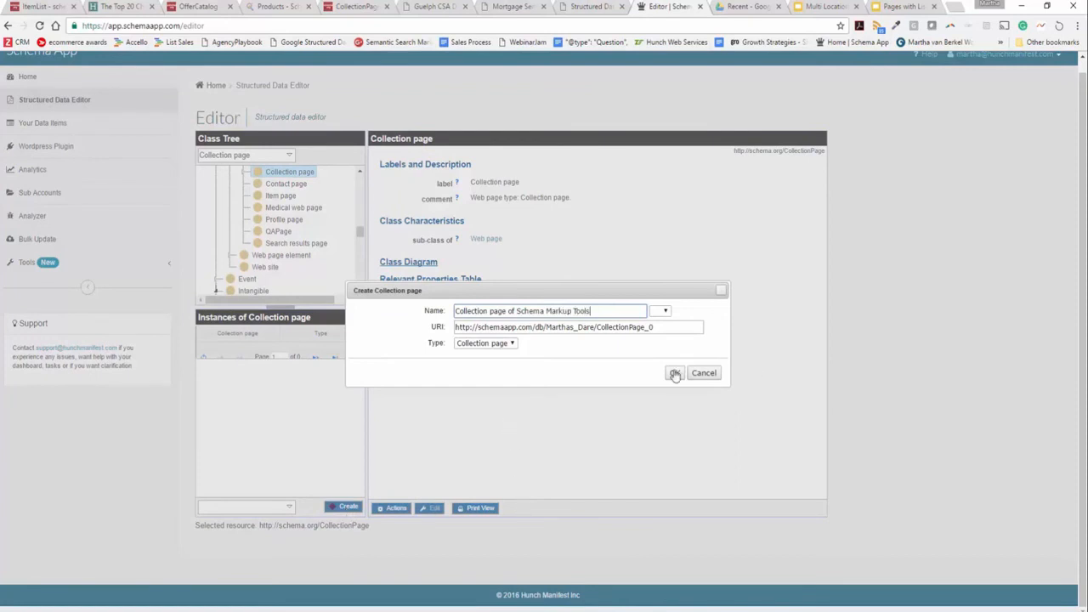
drag(653, 327, 445, 327)
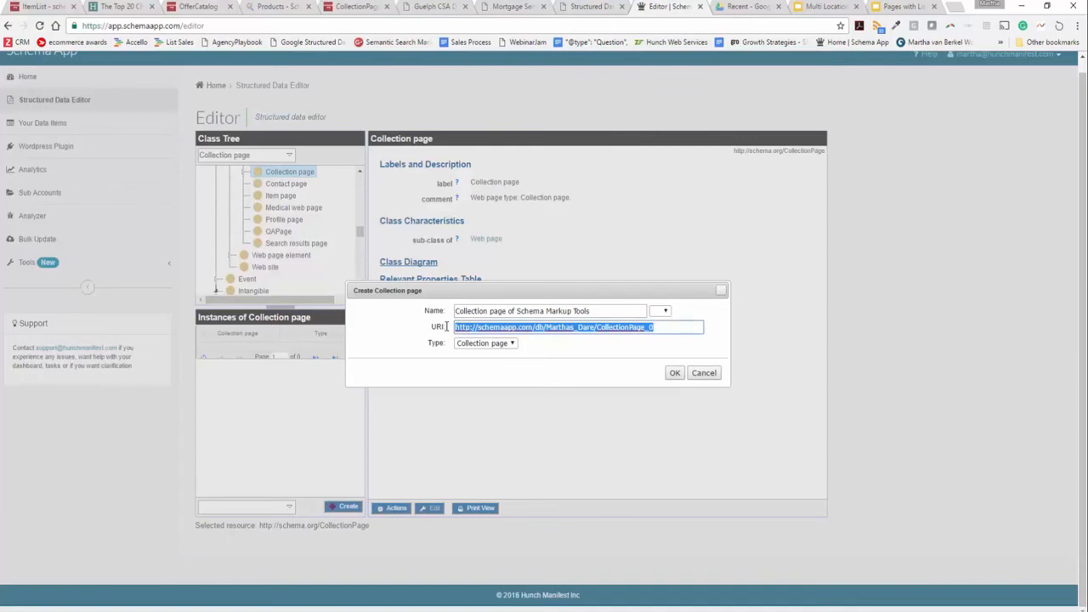
click(674, 374)
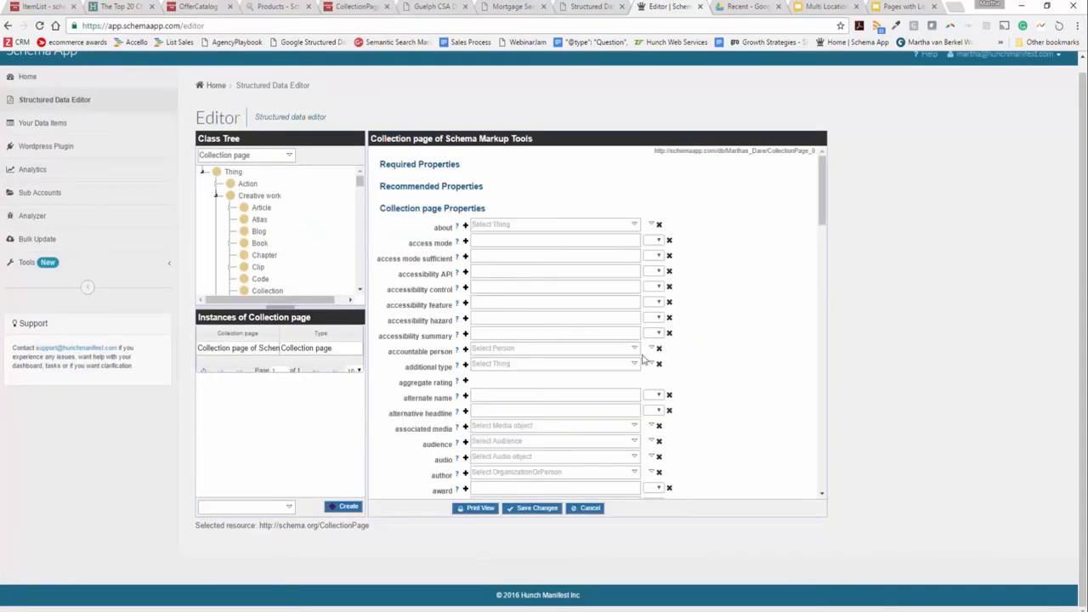
Examine the available properties of the collection page, from about through main entity, to find where the product catalog can be linked
click(521, 223)
scroll(512, 260, down, 15)
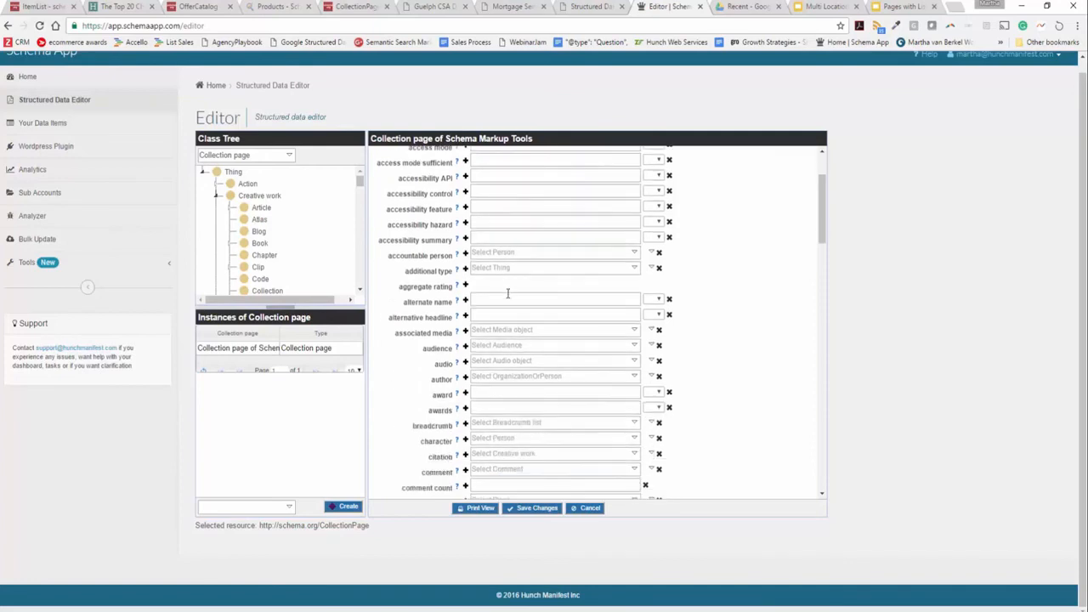
scroll(524, 347, down, 10)
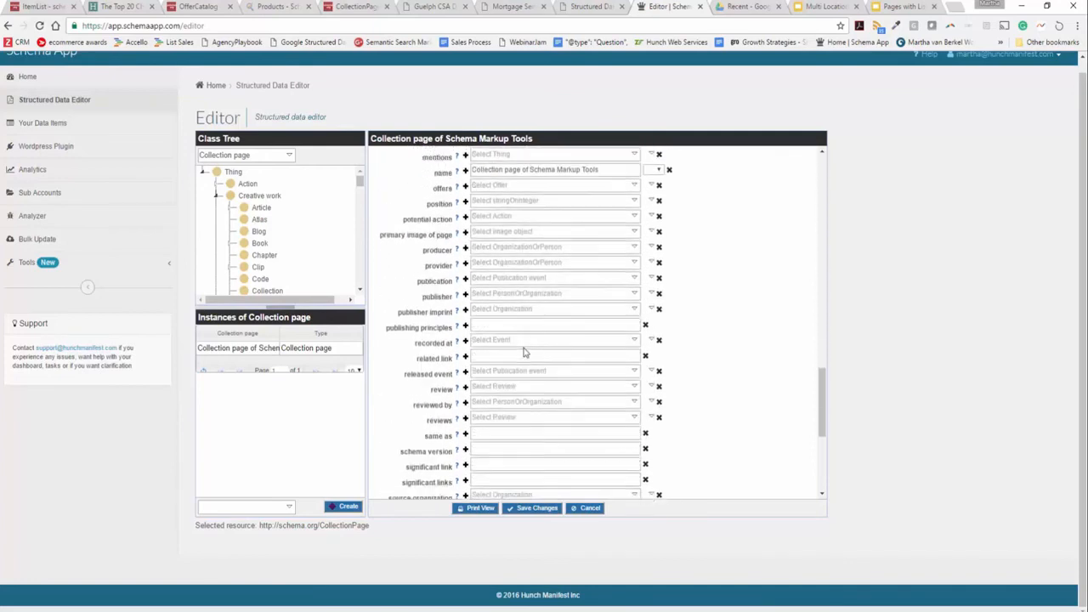
scroll(522, 352, up, 6)
scroll(524, 352, up, 12)
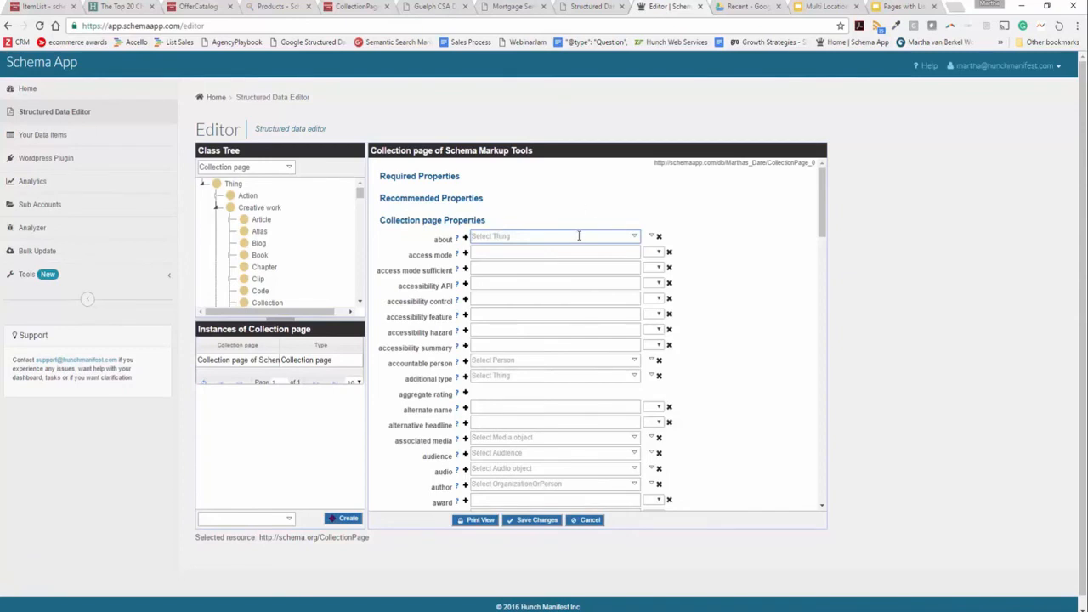
scroll(578, 238, down, 1)
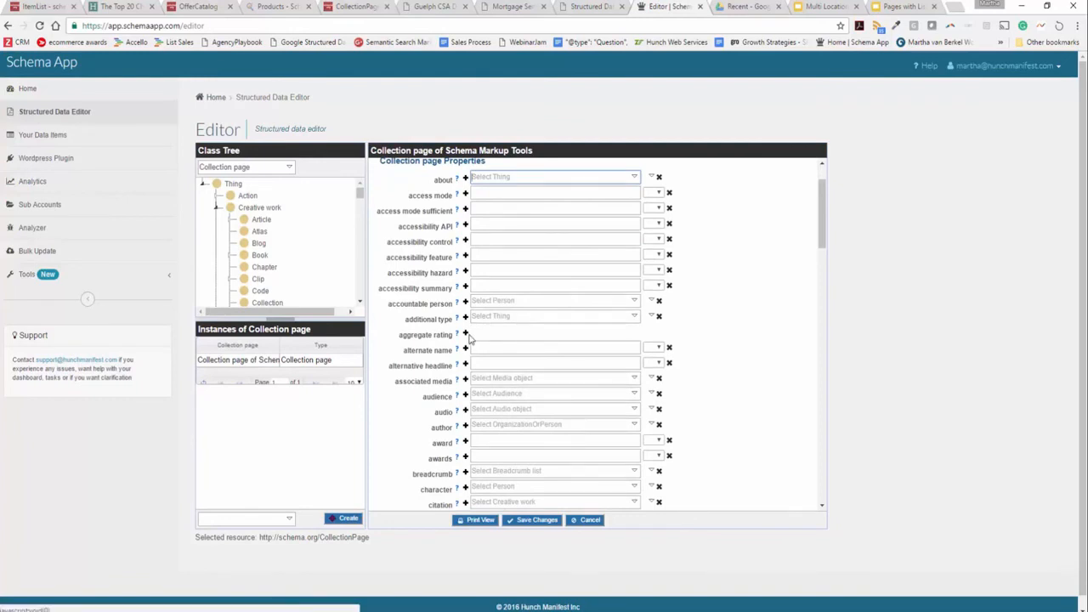
scroll(529, 344, down, 3)
scroll(529, 344, down, 6)
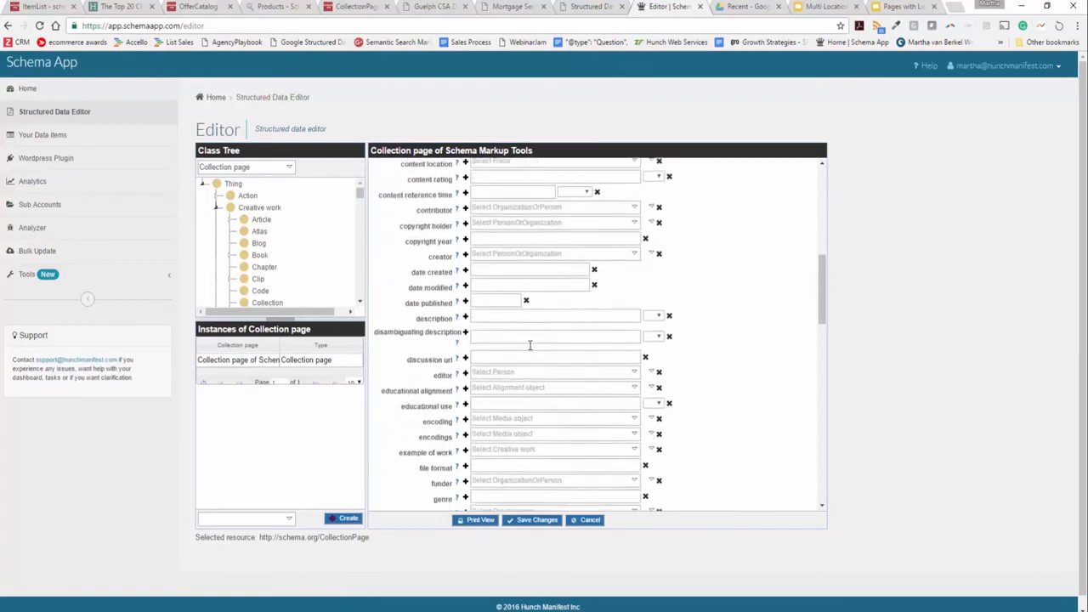
scroll(530, 345, down, 6)
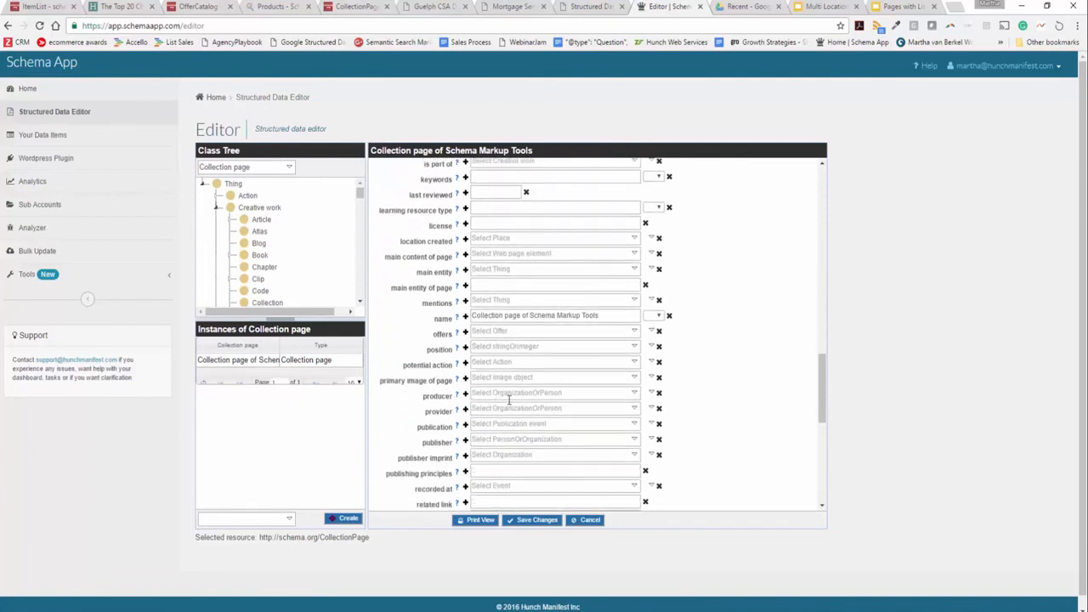
Set the collection page's main entity to the existing item Schema App Products Page and save the changes
click(518, 268)
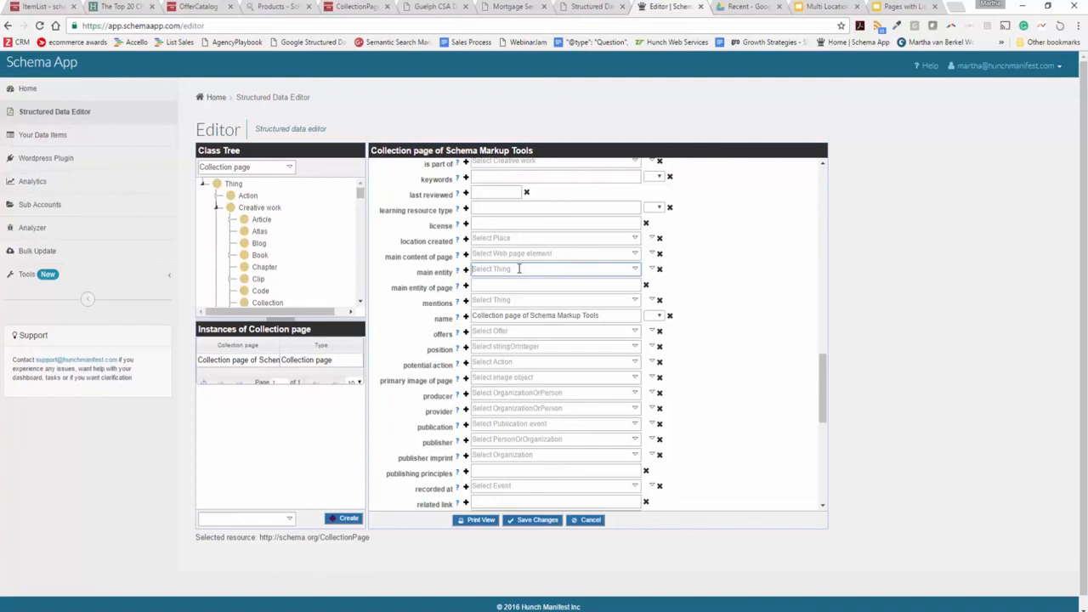
text(s)
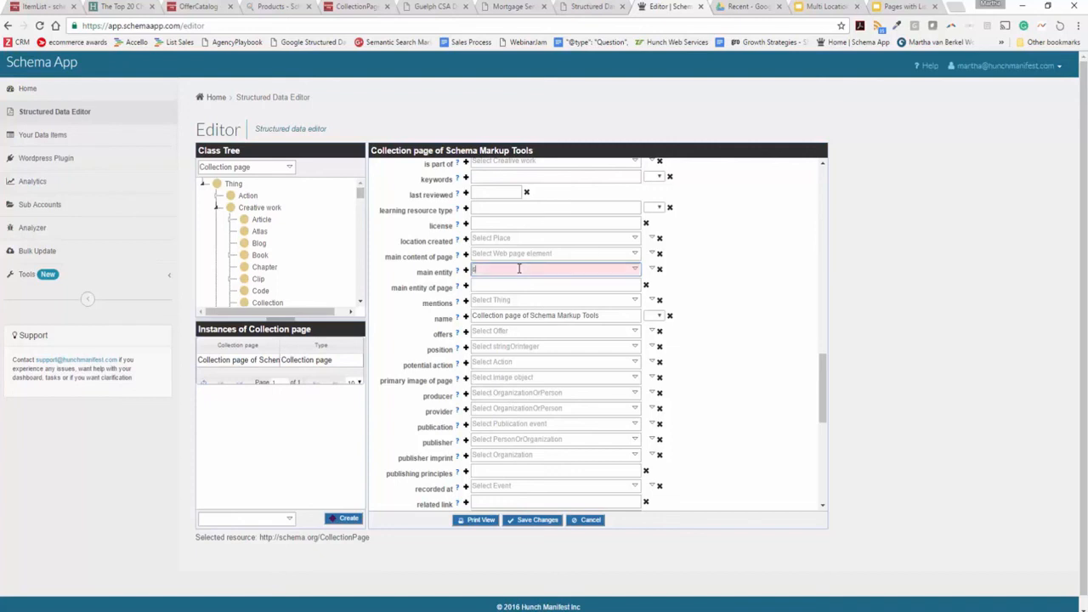
text(chema app)
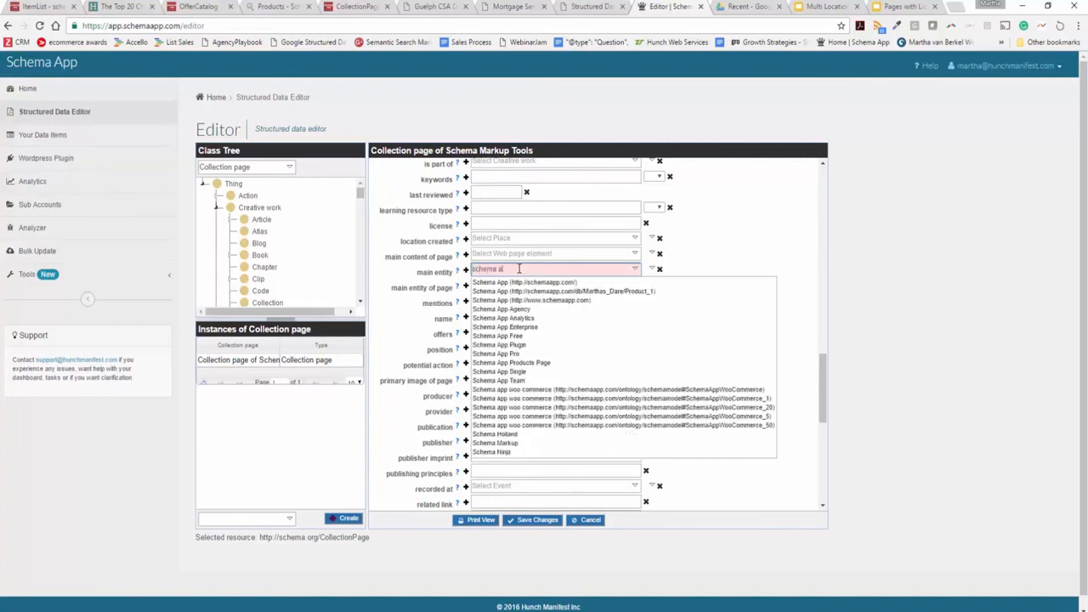
text( pro)
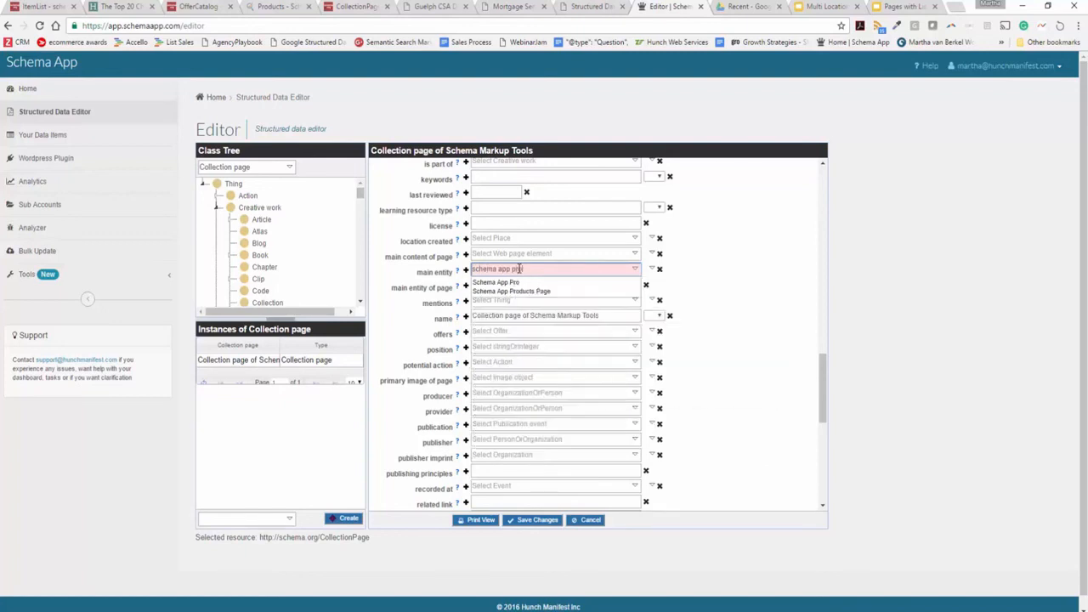
click(528, 291)
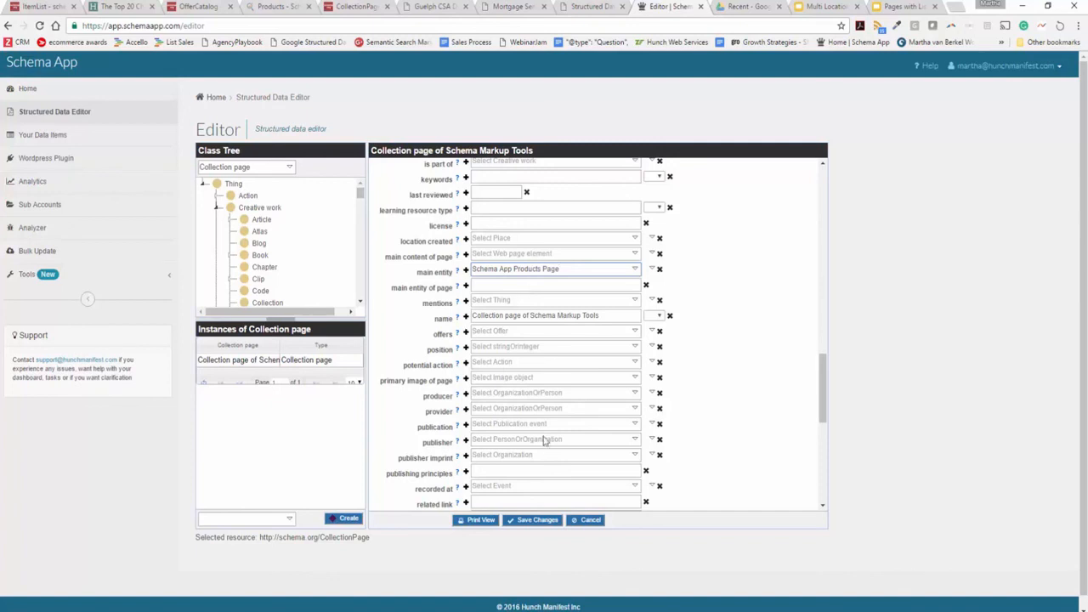
click(538, 519)
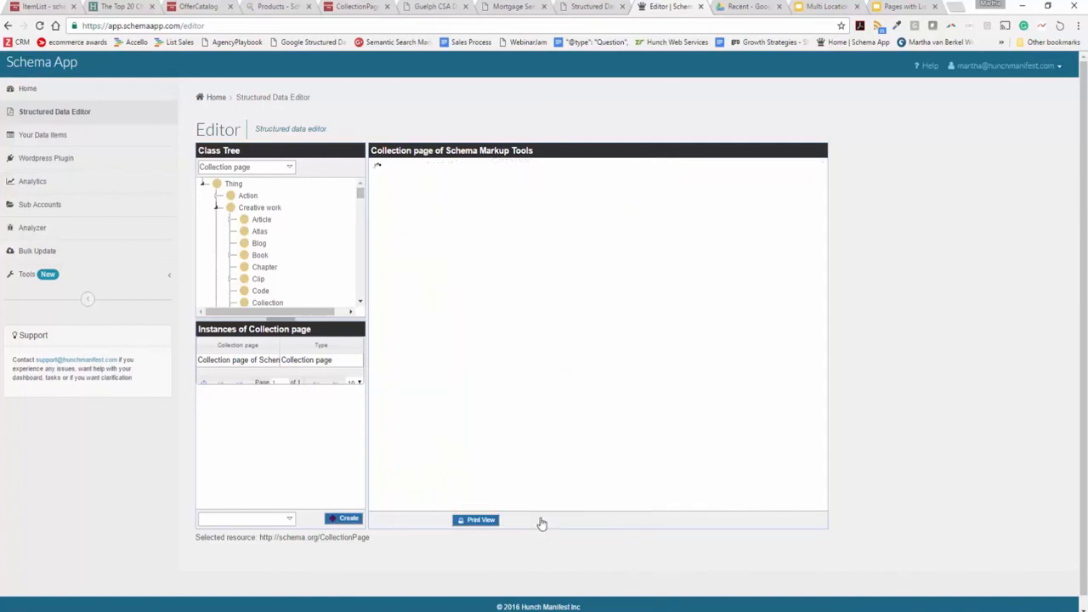